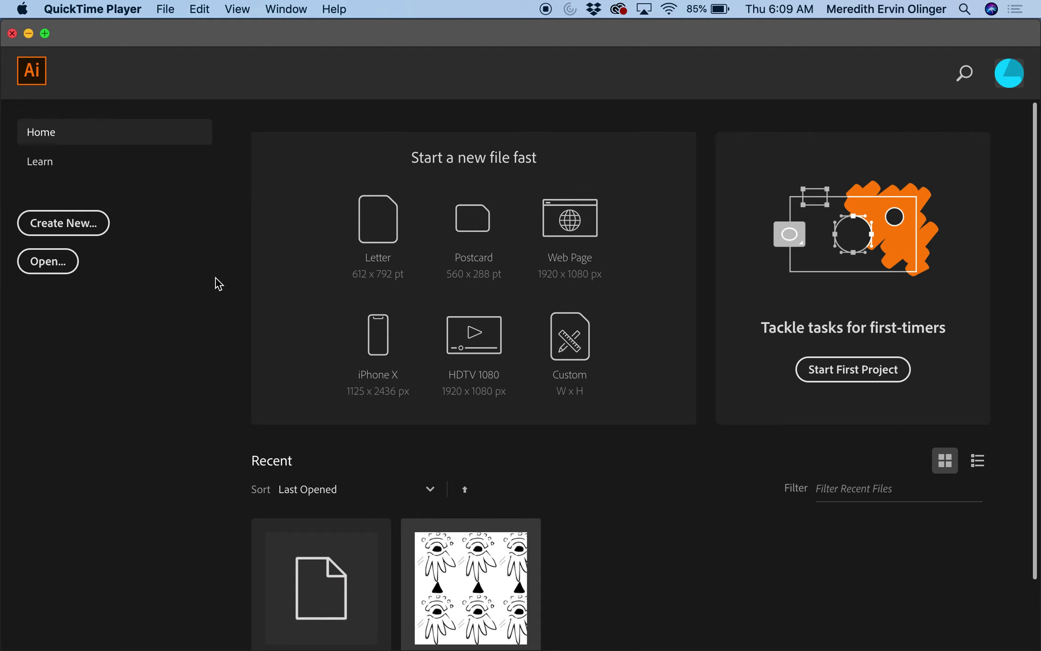
Create a new 5 x 5 in document with one artboard
left_click(218, 282)
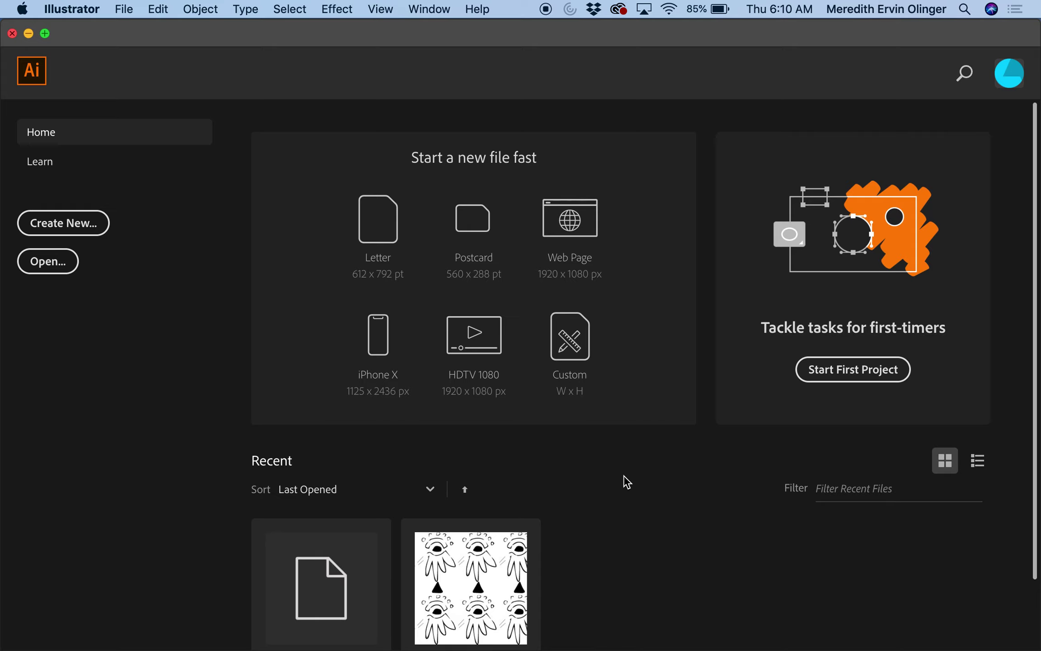
left_click(79, 228)
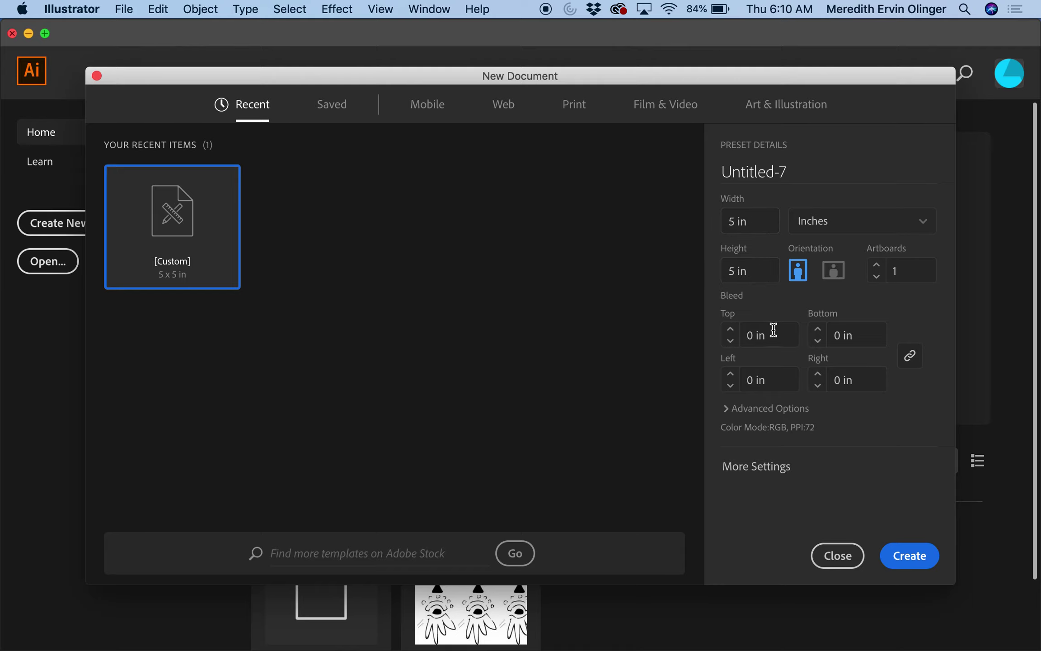
left_click(897, 553)
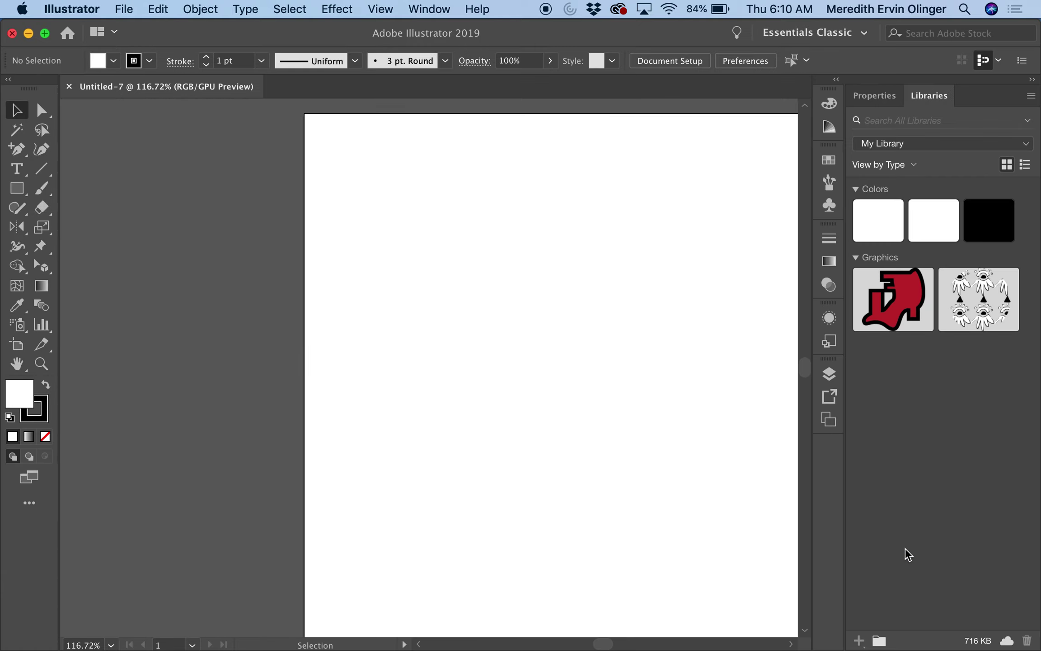
Shrink the artboard to about 3.35 x 3.5 in with the Artboard tool and reposition it on the canvas
scroll(695, 448, "right", 5)
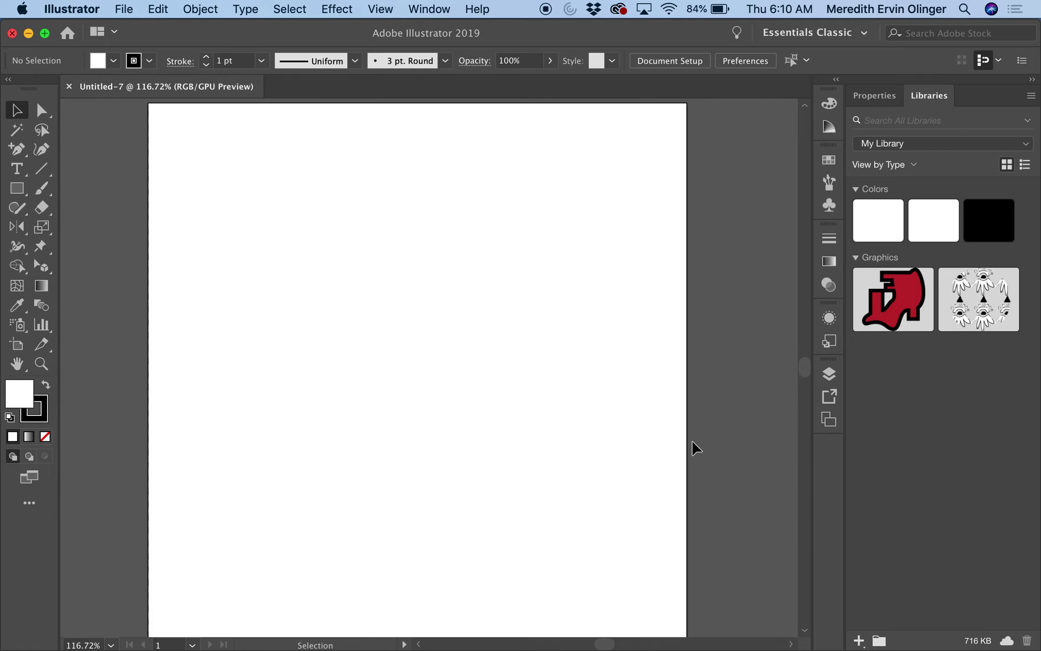
scroll(696, 447, "down", 1)
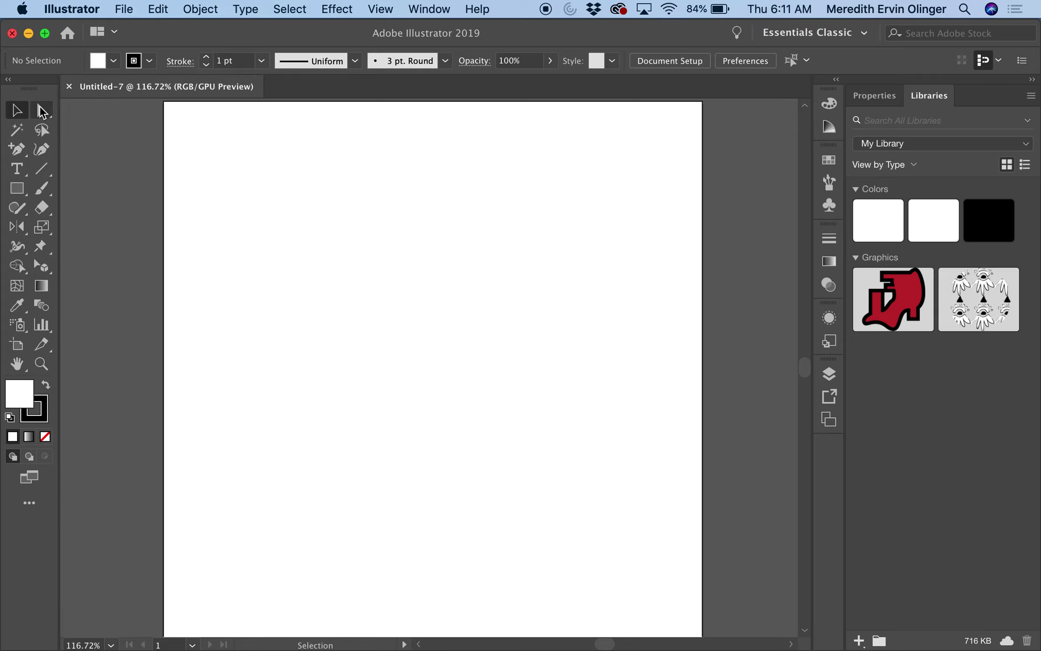
left_click(18, 348)
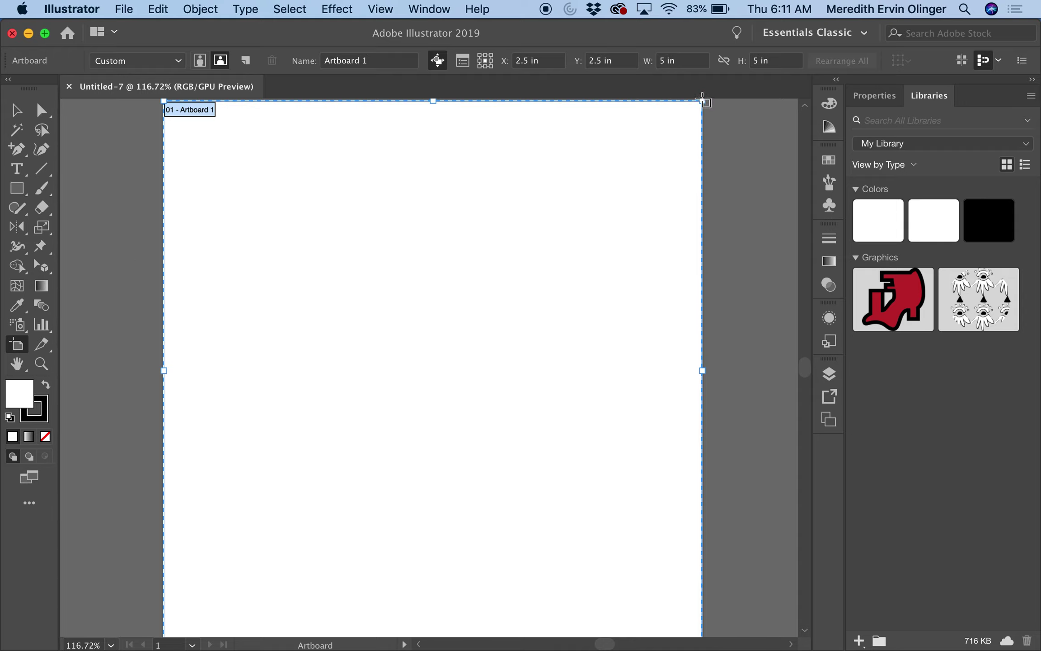
left_click_drag(699, 108, 524, 263)
left_click_drag(371, 407, 314, 300)
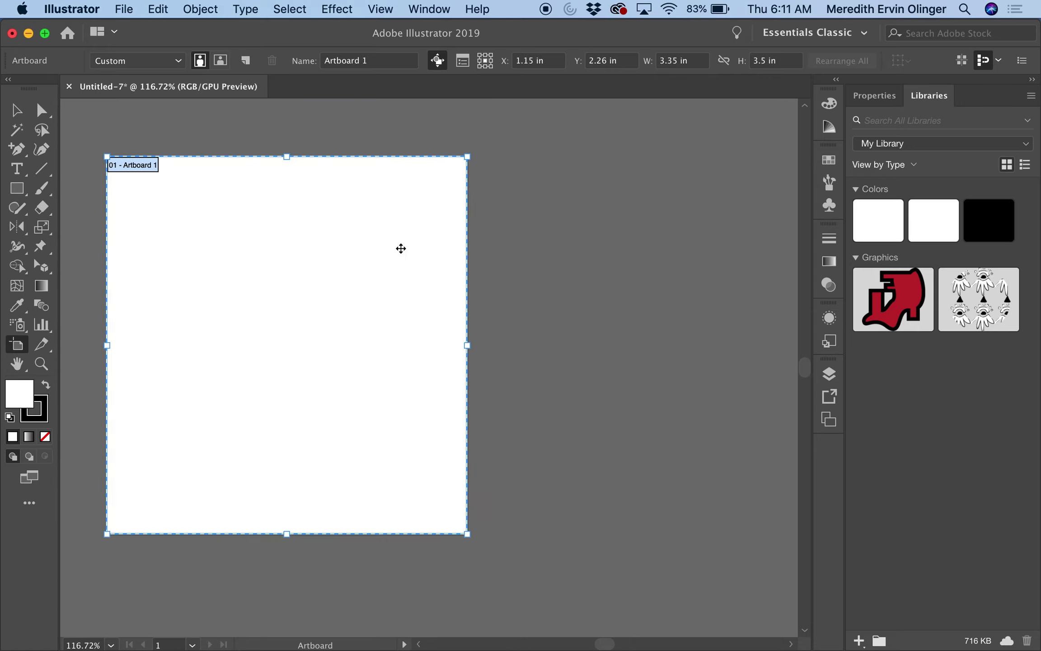
Draw a second artboard to the right of the first, about 1.83 in wide and 3.5 in high, matching its top and bottom edges
left_click_drag(500, 156, 698, 358)
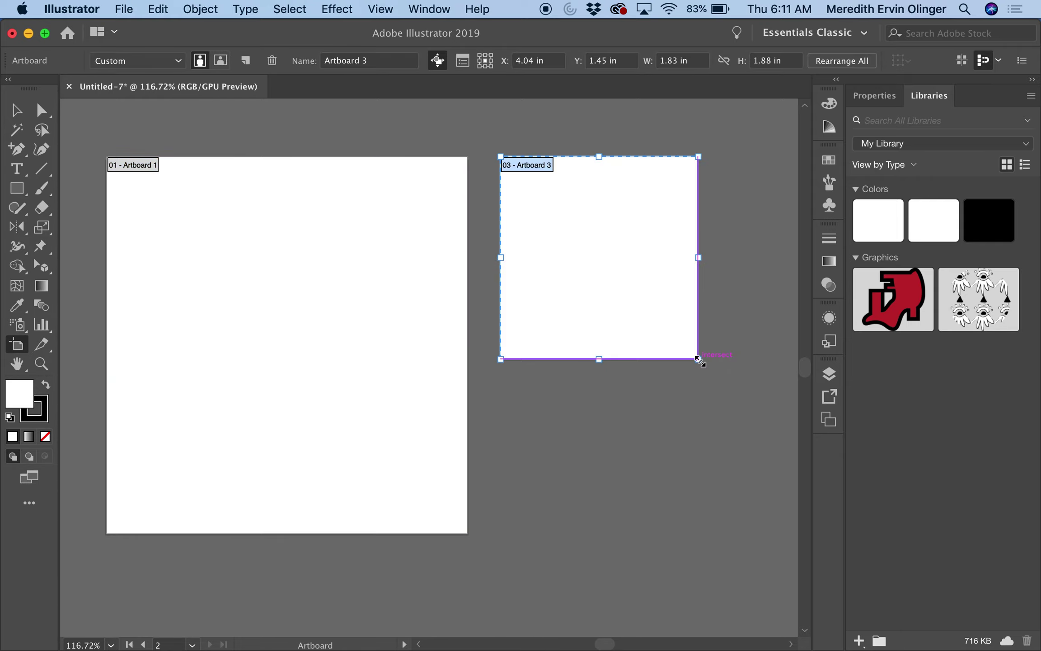
left_click_drag(598, 359, 588, 534)
left_click(383, 276)
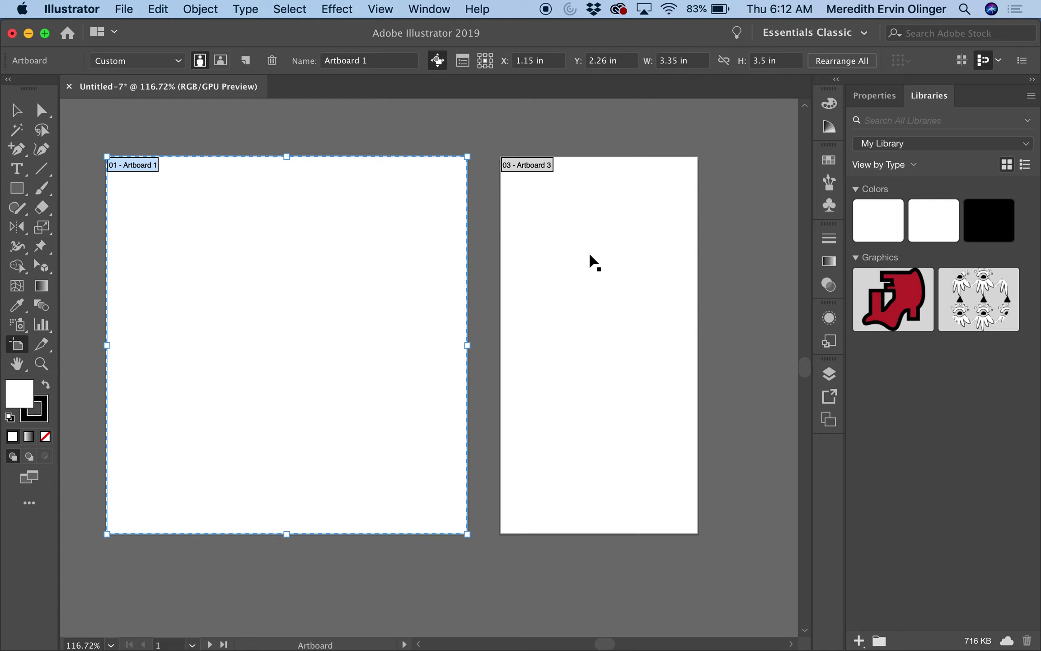
left_click(590, 253)
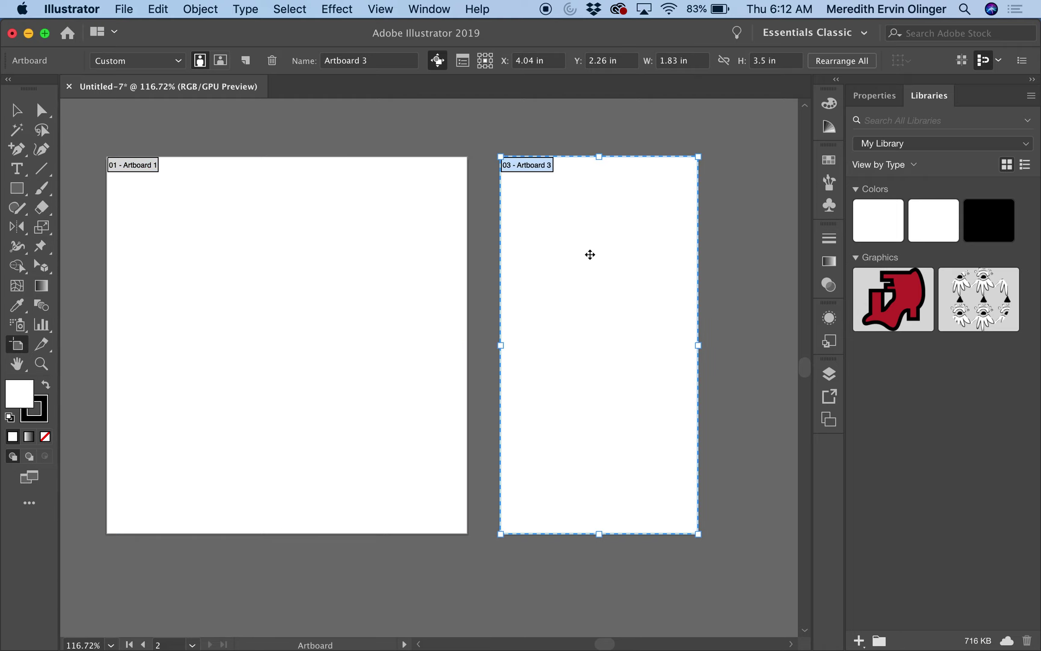
left_click(365, 281)
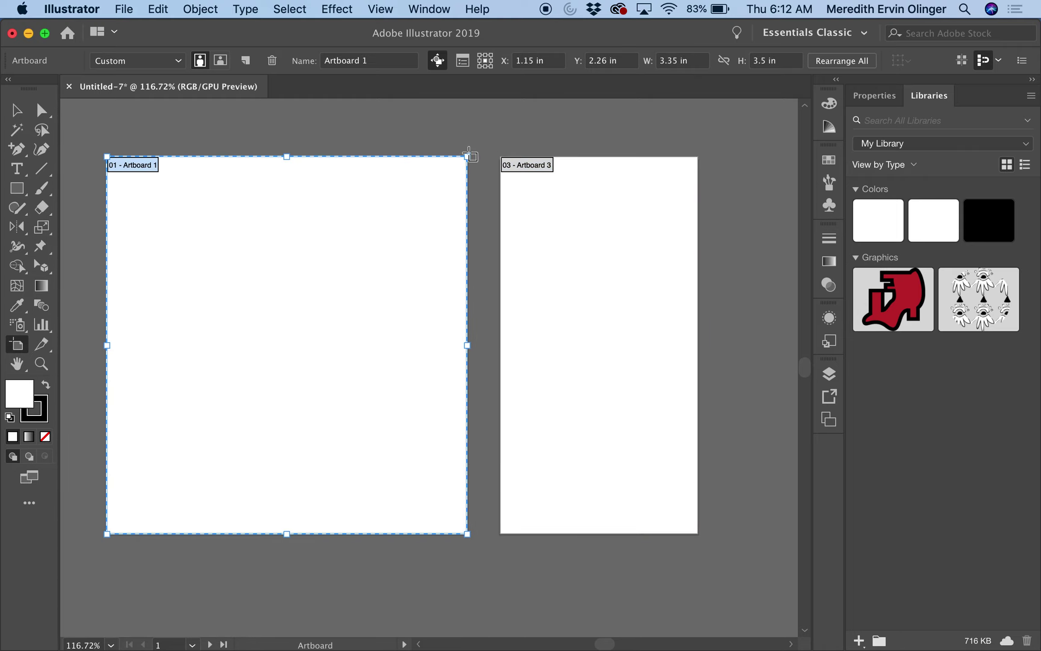
left_click_drag(466, 156, 393, 213)
key("Delete")
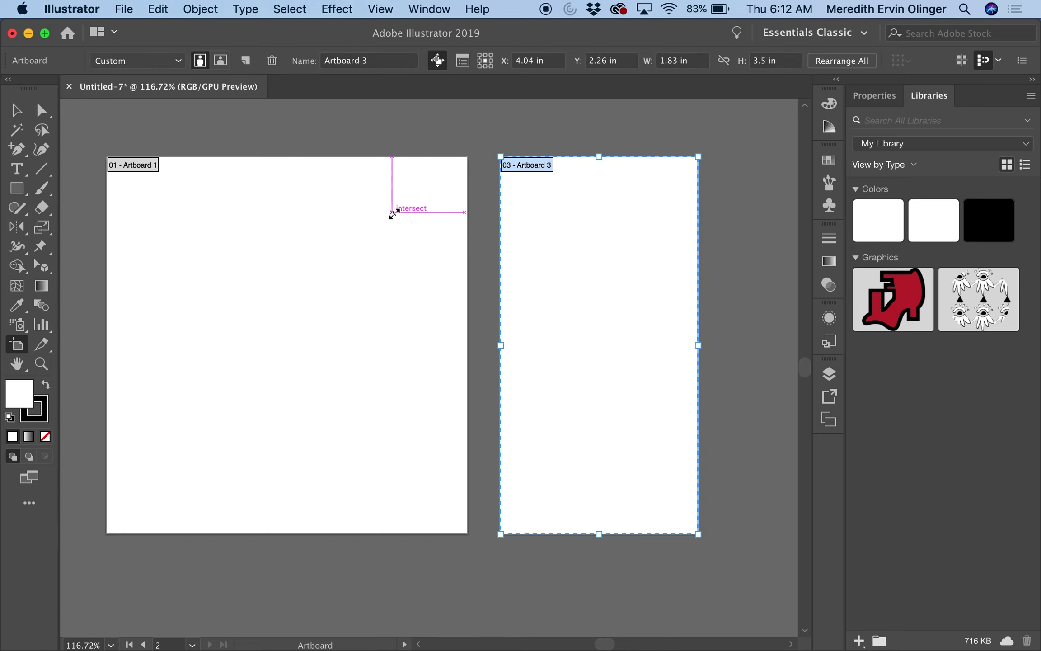
Narrow Artboard 1 from its right side and move Artboard 3 left beside it, to X 2.64 in
left_click(293, 277)
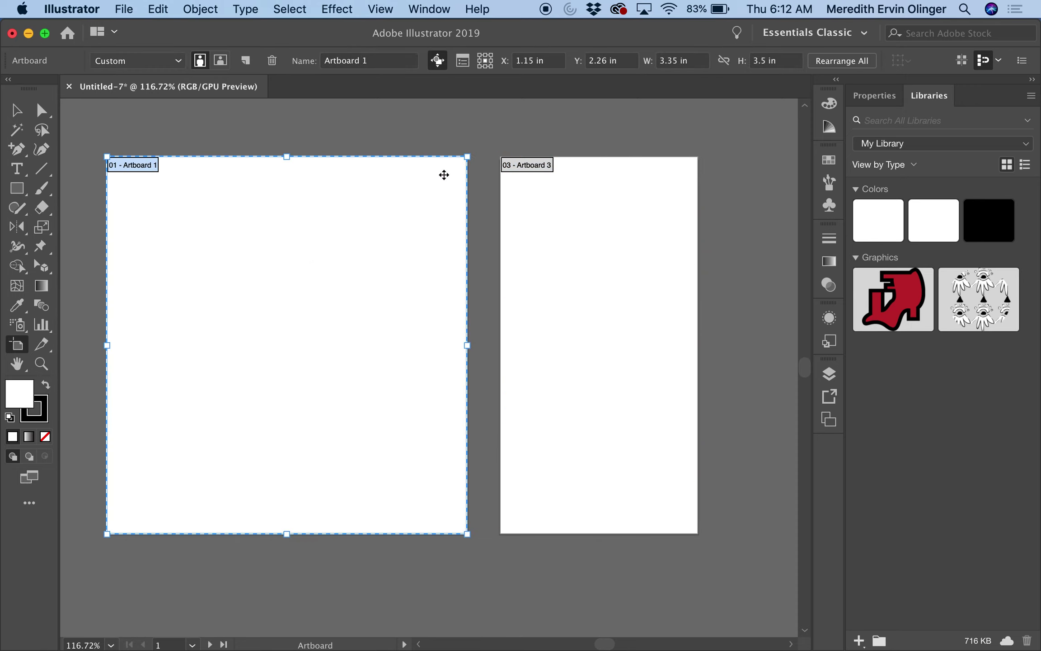
left_click_drag(467, 156, 319, 156)
left_click(581, 262)
left_click_drag(581, 261, 431, 263)
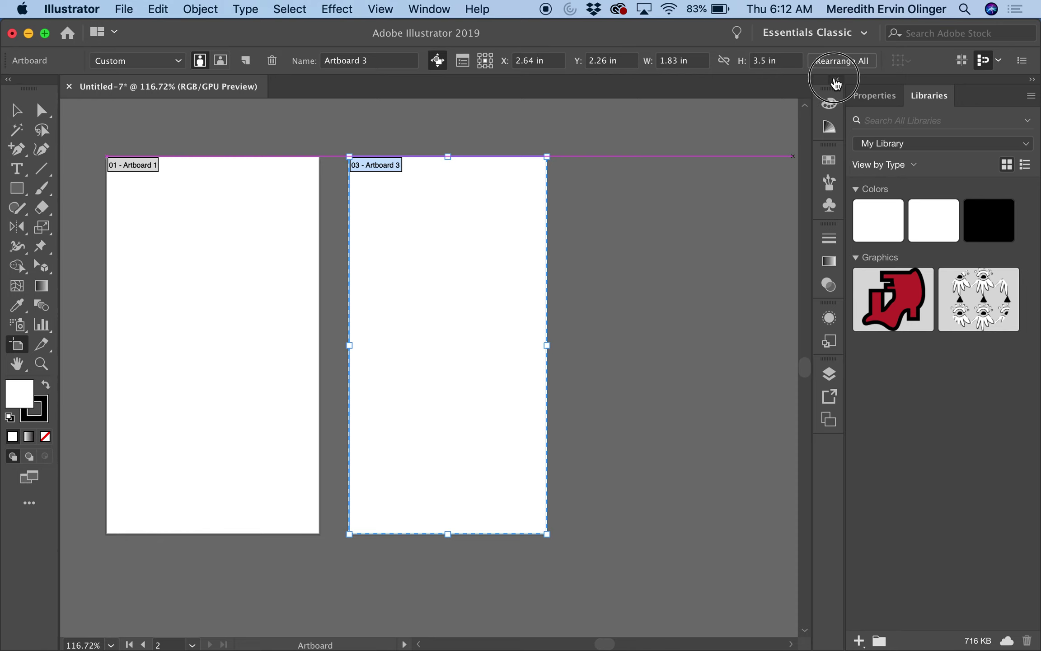
left_click(836, 83)
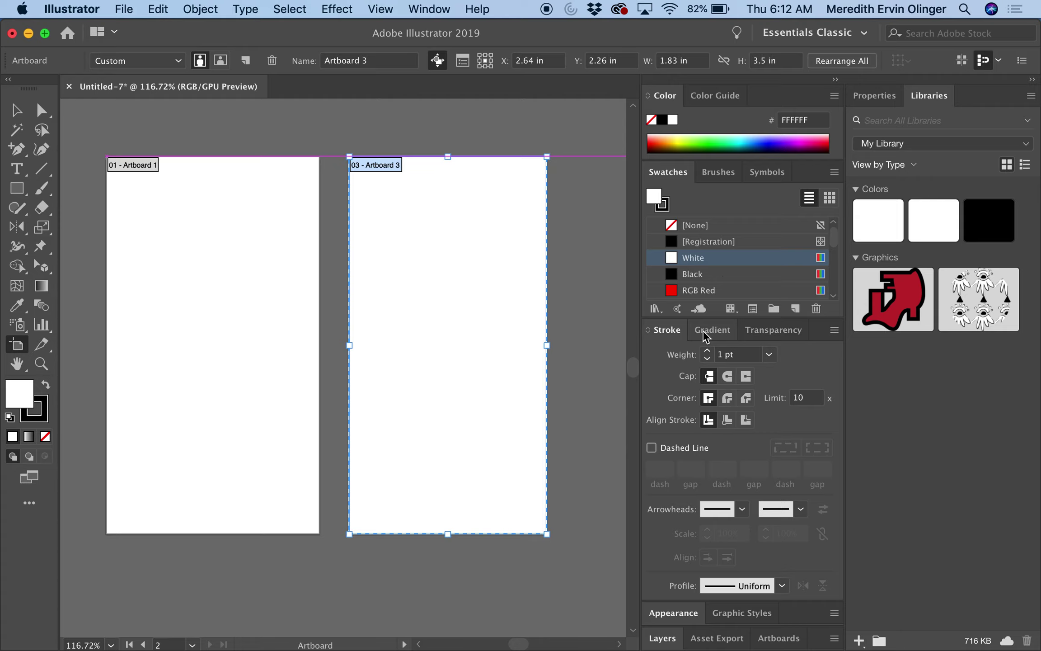
left_click(834, 80)
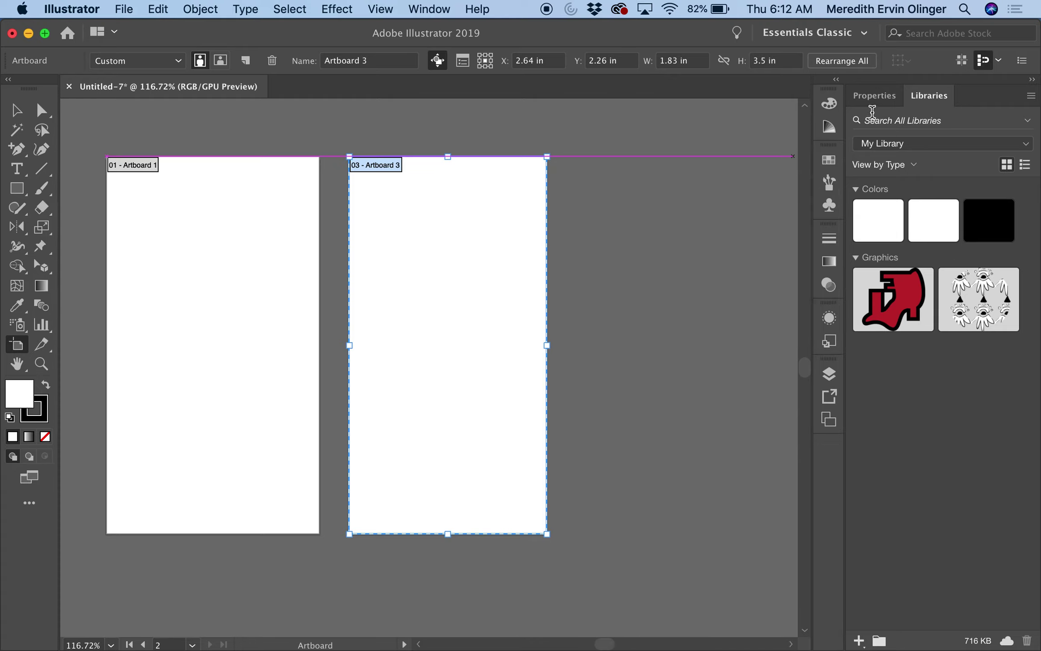
left_click(874, 100)
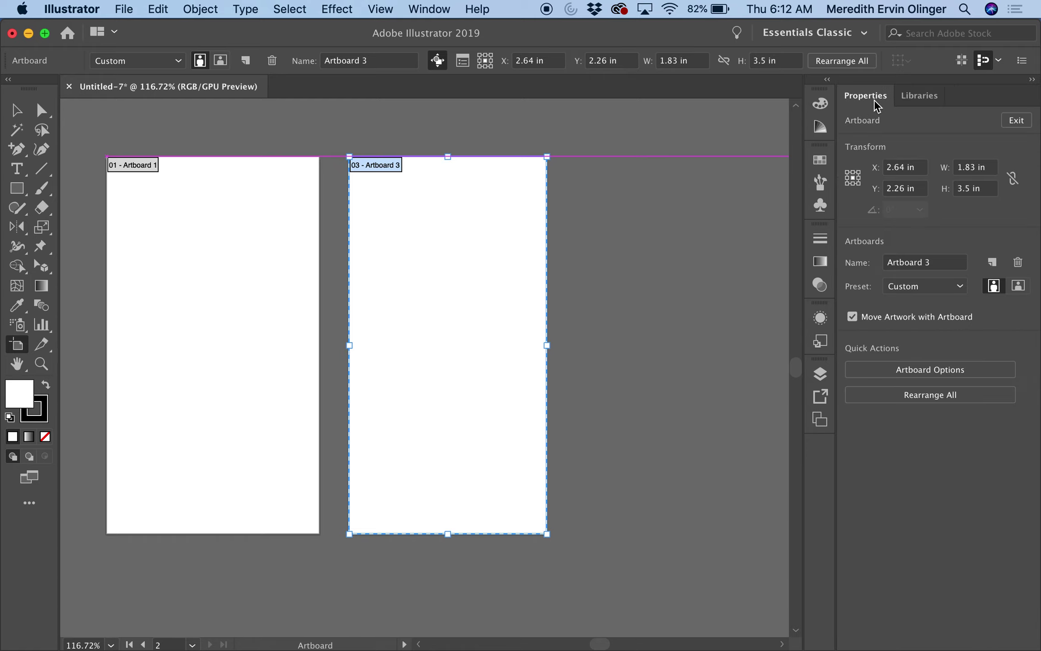
left_click(917, 100)
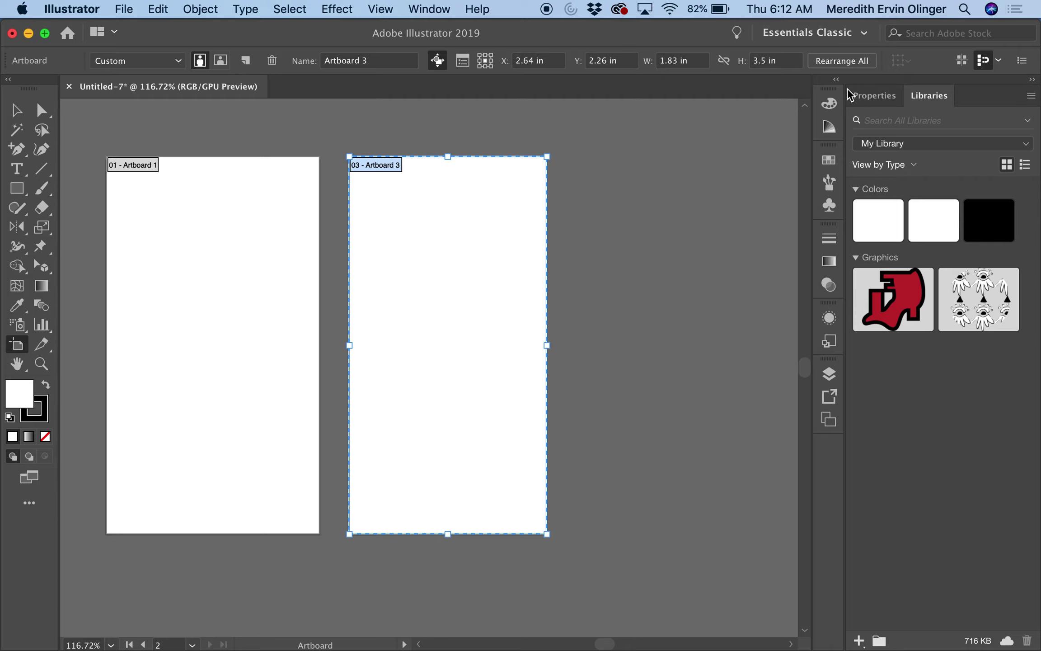
Display the list of artboards and add a new 1.83 x 3.5 in artboard to the right of Artboard 3
left_click(836, 83)
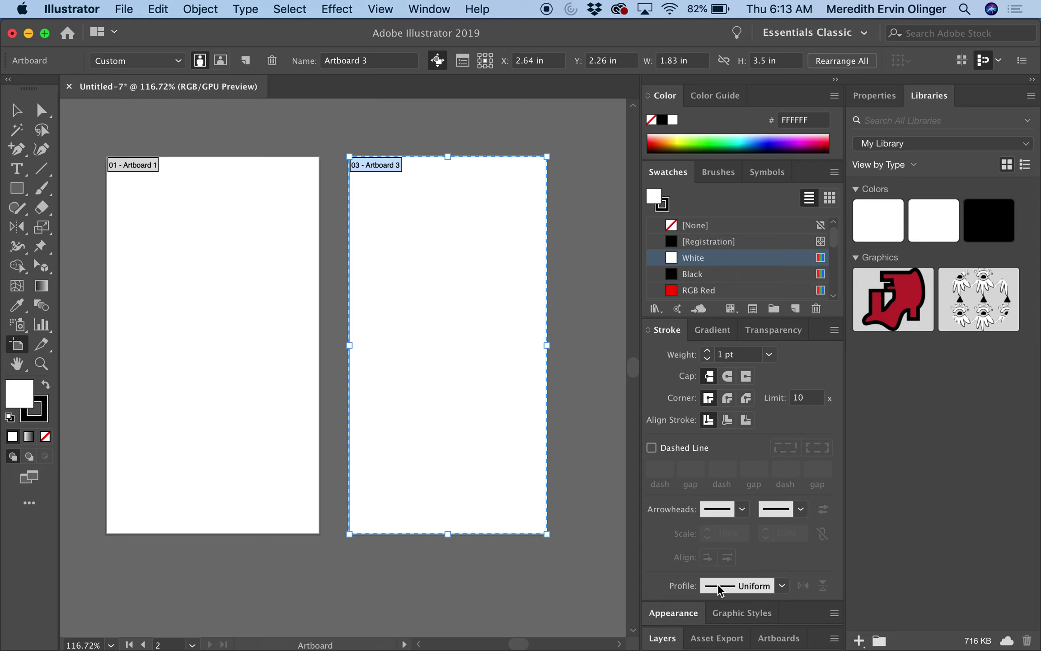
left_click(663, 638)
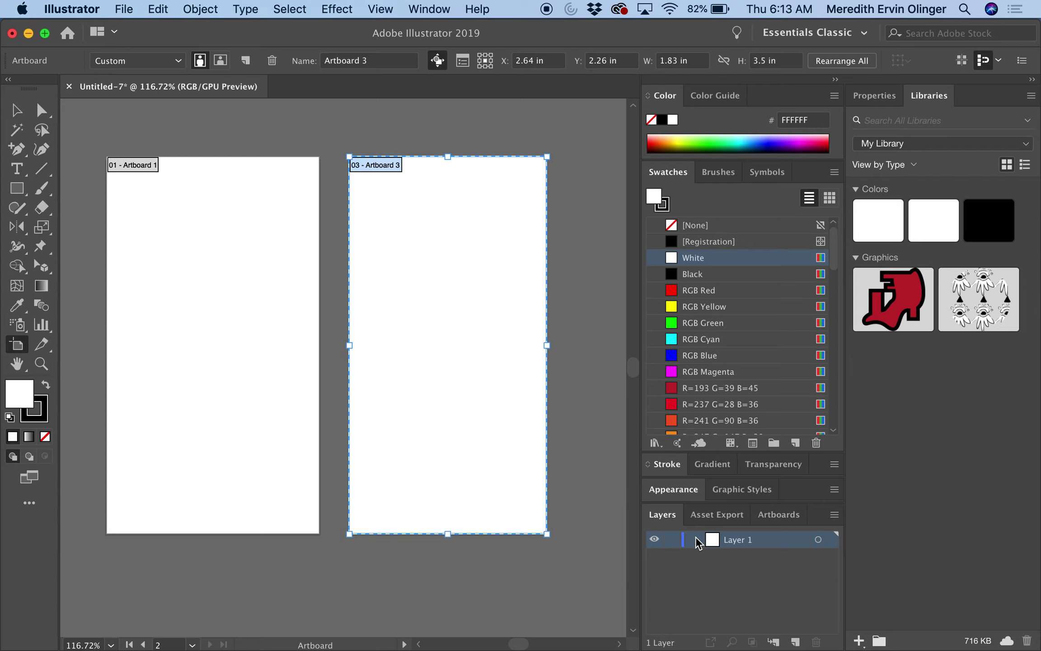
left_click(784, 519)
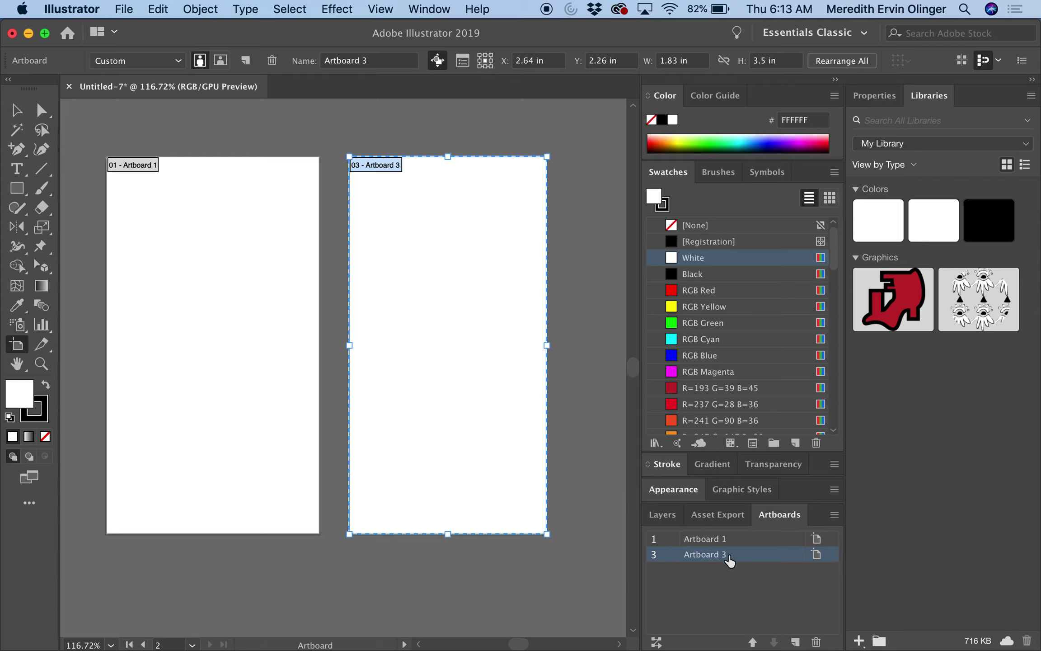
left_click(796, 642)
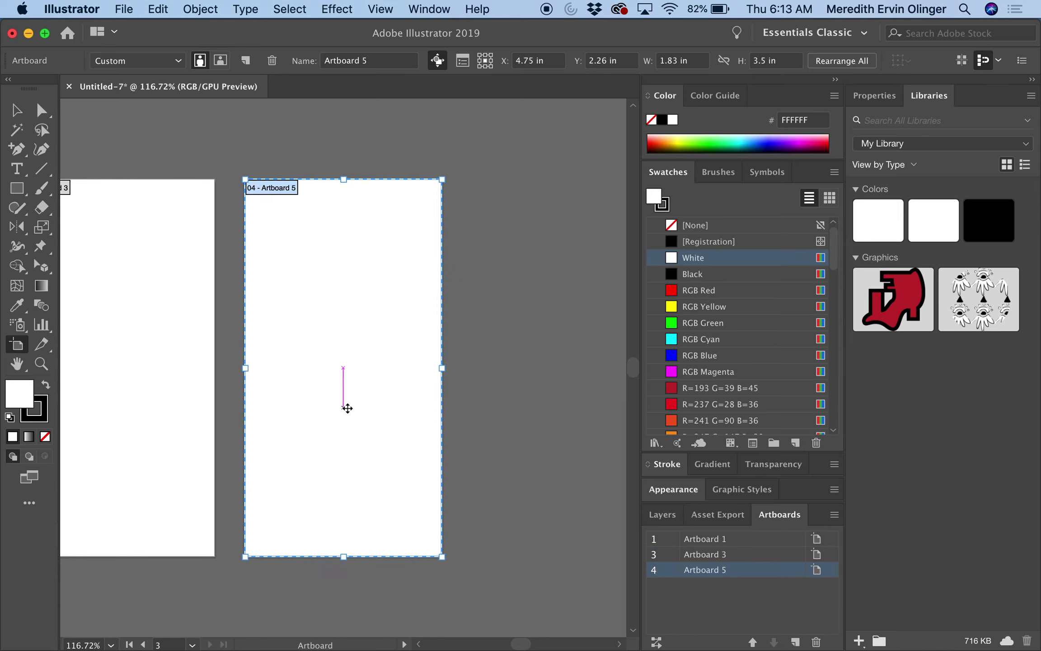
Collapse the expanded panels and examine the three artboards by selecting each one in turn
scroll(347, 408, "left", 9)
scroll(346, 408, "down", 3)
scroll(347, 408, "left", 1)
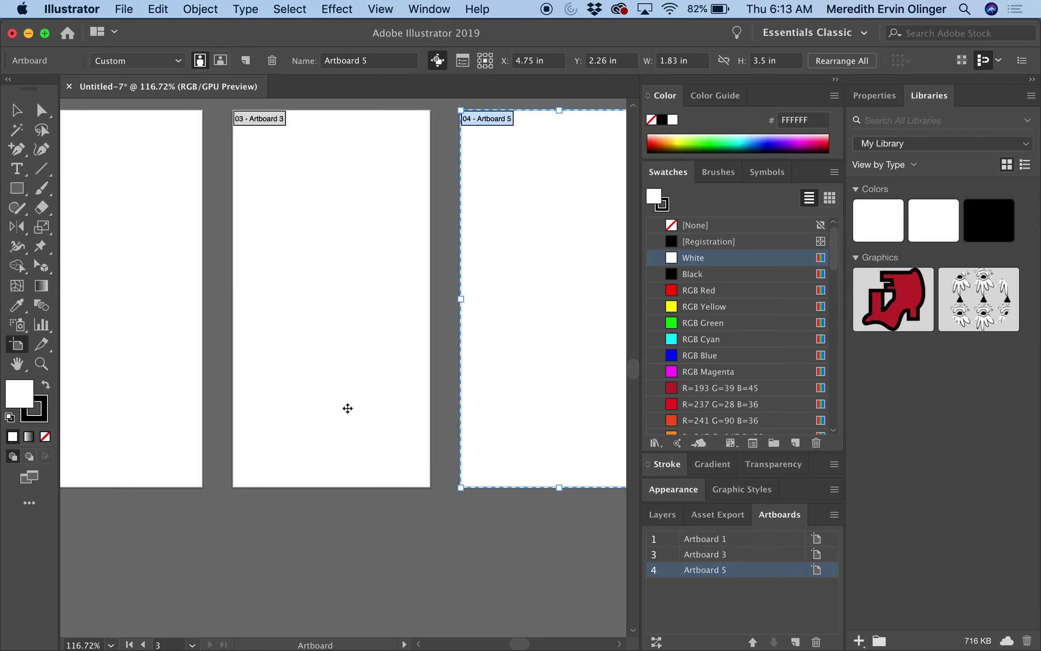
scroll(347, 408, "right", 2)
scroll(347, 408, "up", 1)
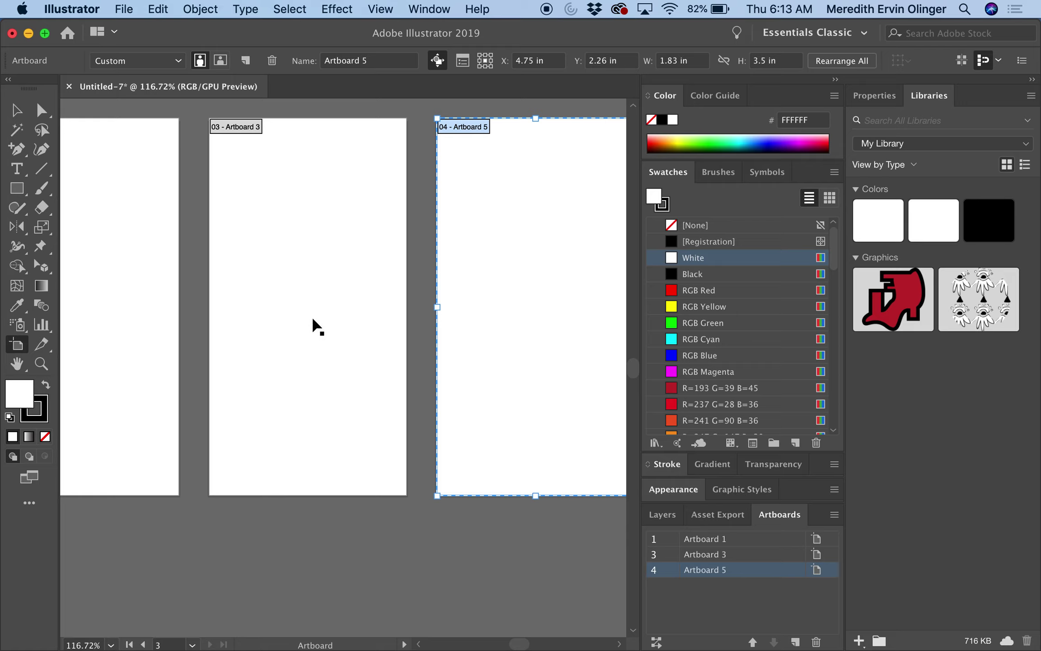
left_click(326, 302)
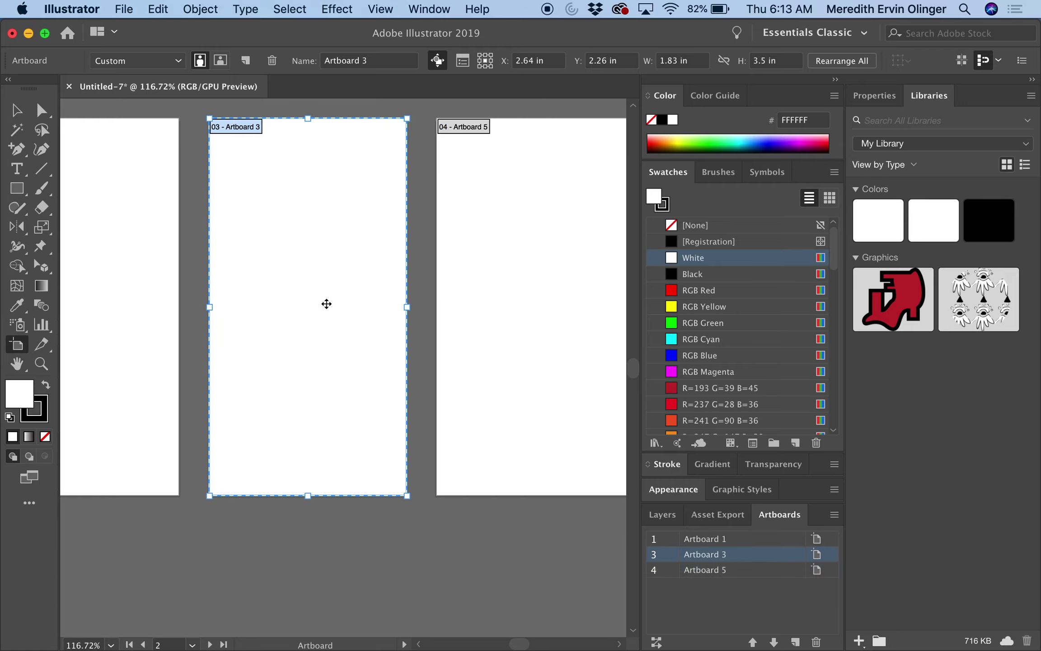
left_click(474, 274)
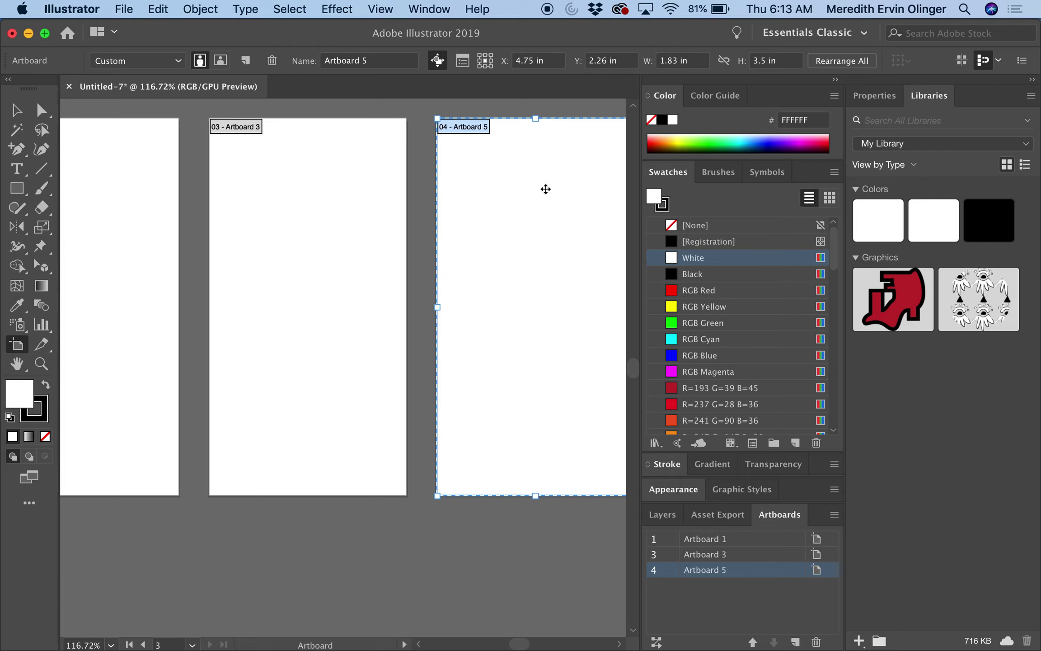
left_click(835, 81)
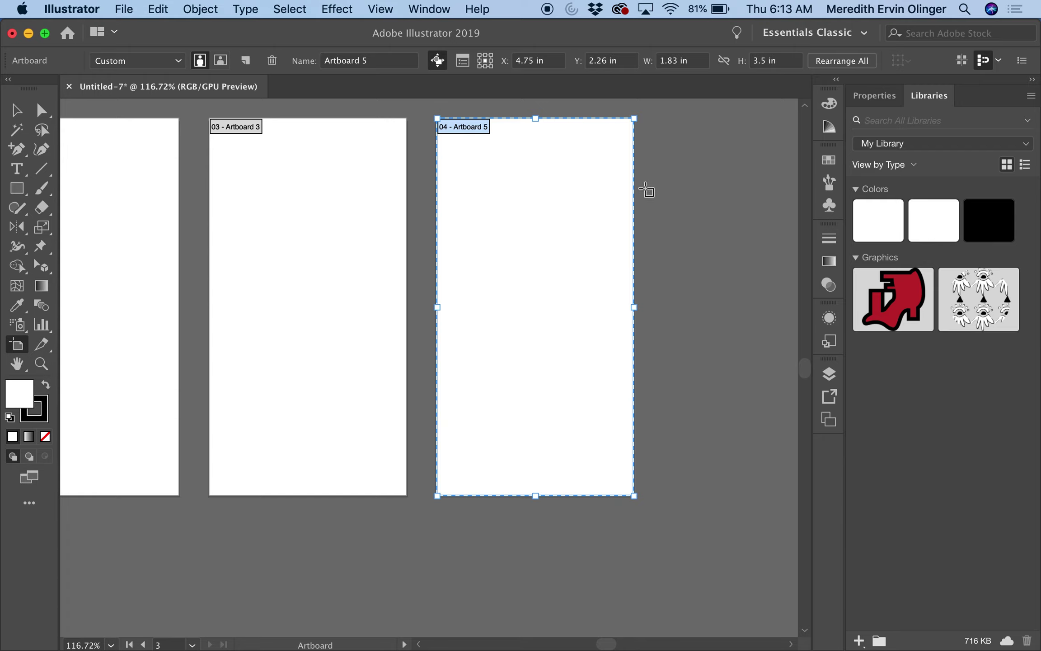
scroll(634, 188, "left", 5)
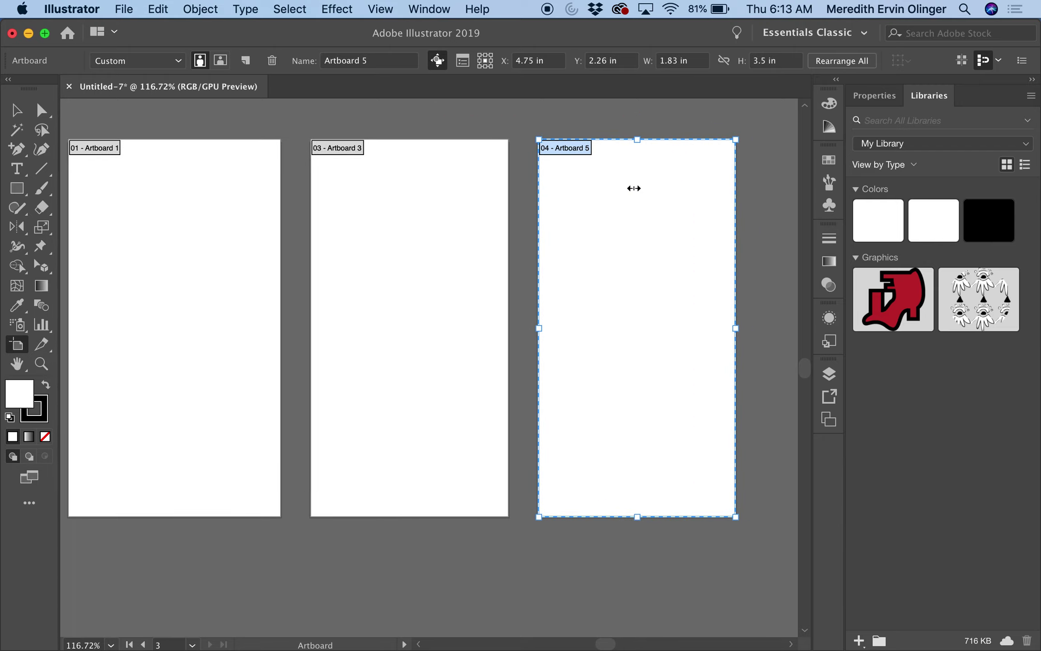
left_click(370, 309)
left_click(211, 314)
left_click(369, 295)
left_click(592, 293)
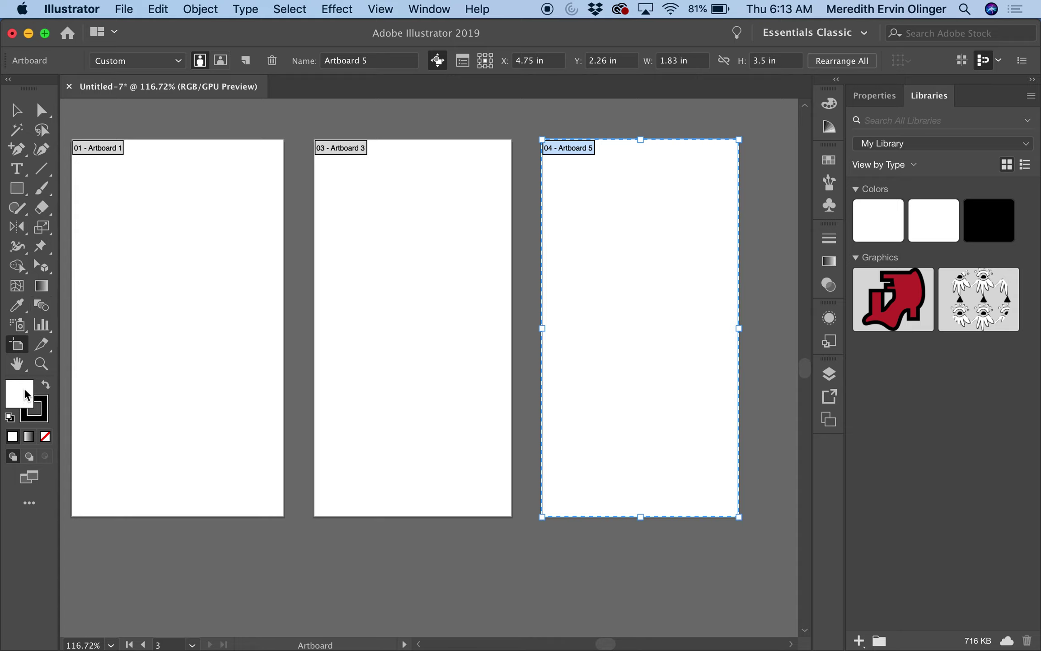
Draw a straight diagonal line with the Pen tool from the upper left to the lower right of the first artboard
left_click(18, 156)
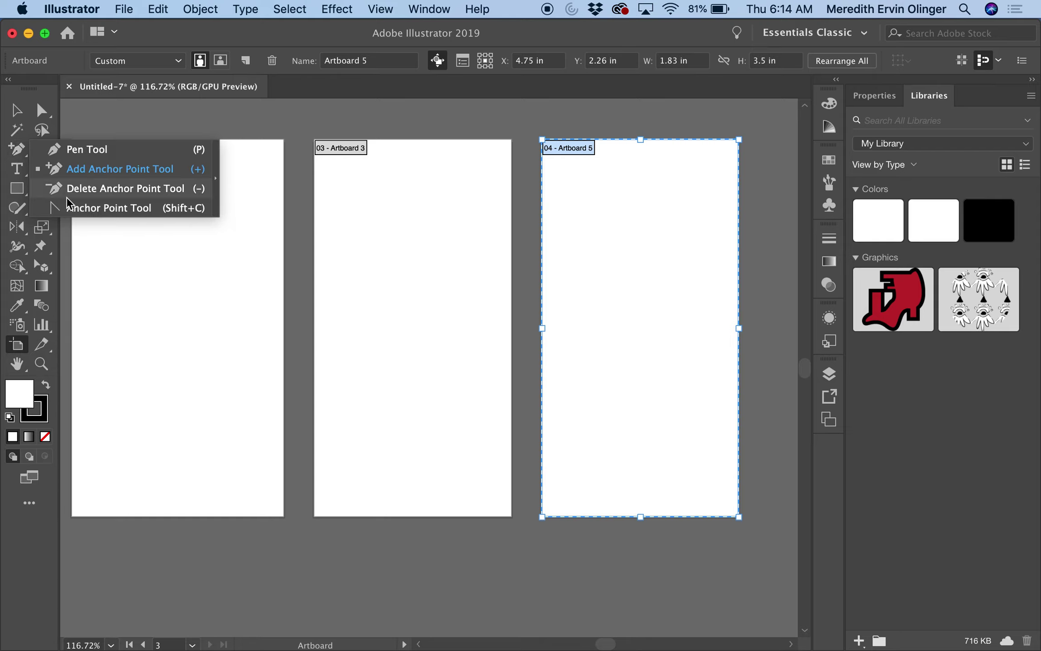
left_click(80, 157)
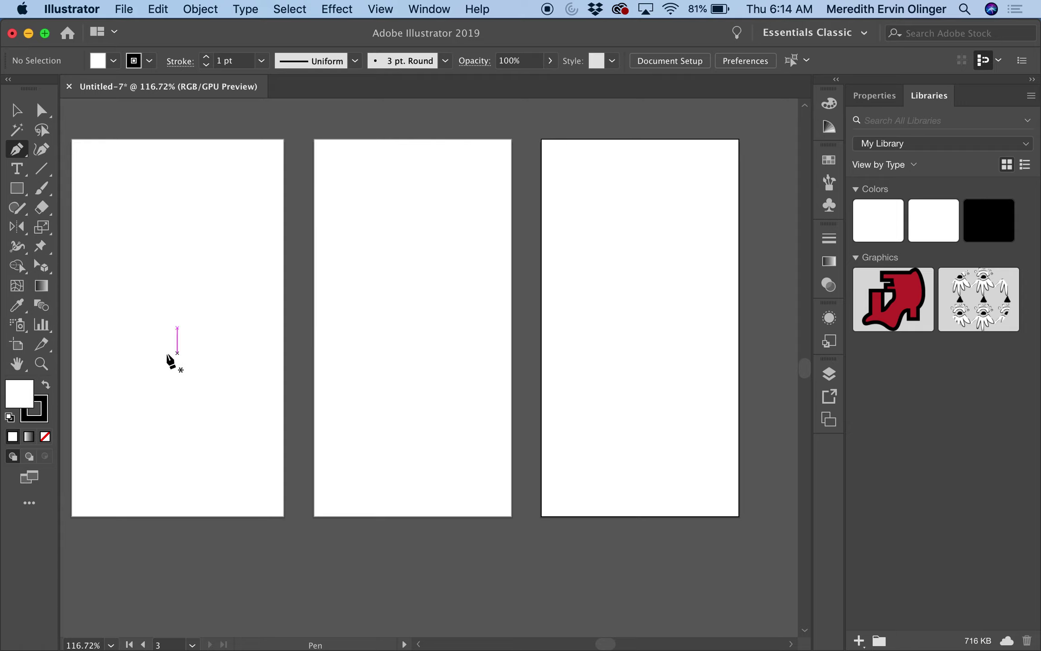
left_click(104, 195)
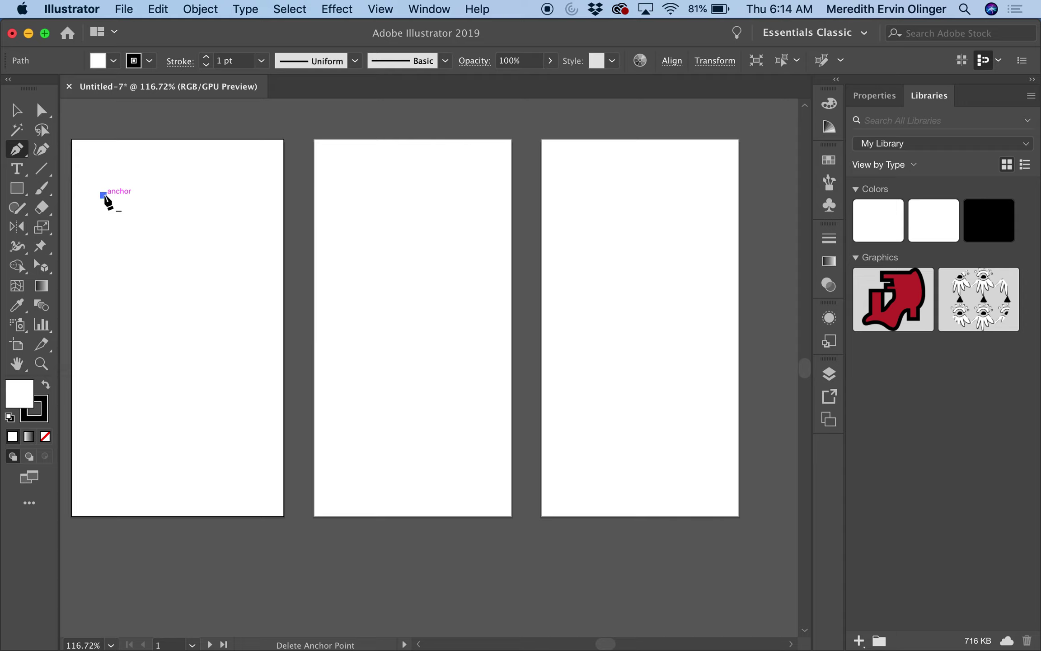
left_click(234, 415)
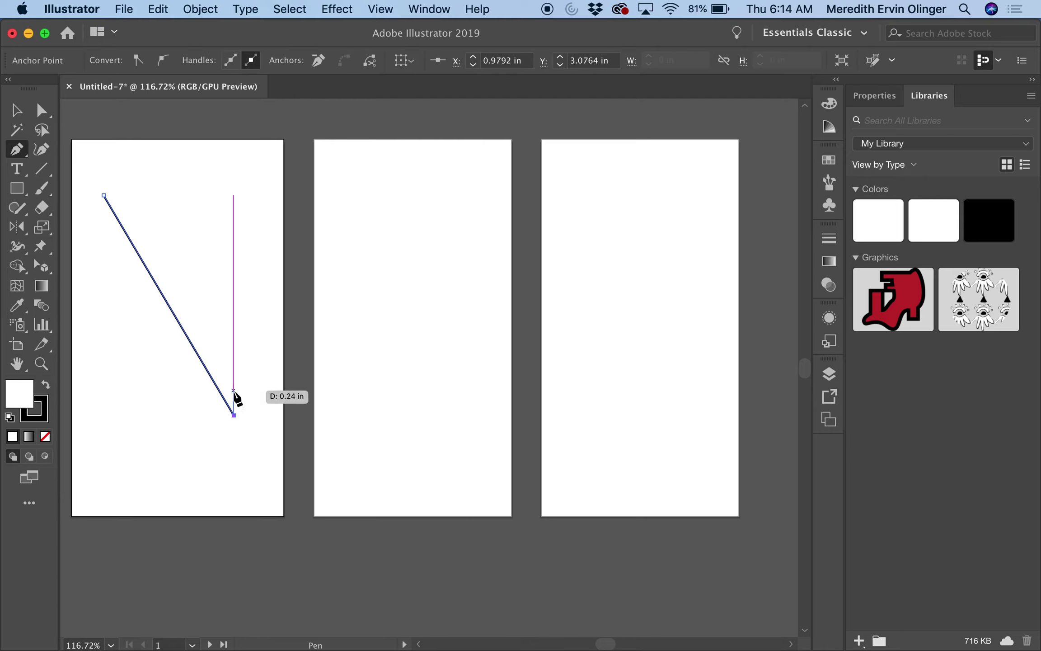
Resize the diagonal line by its bounding box with the Selection tool, leaving it slightly wider and taller
left_click(18, 111)
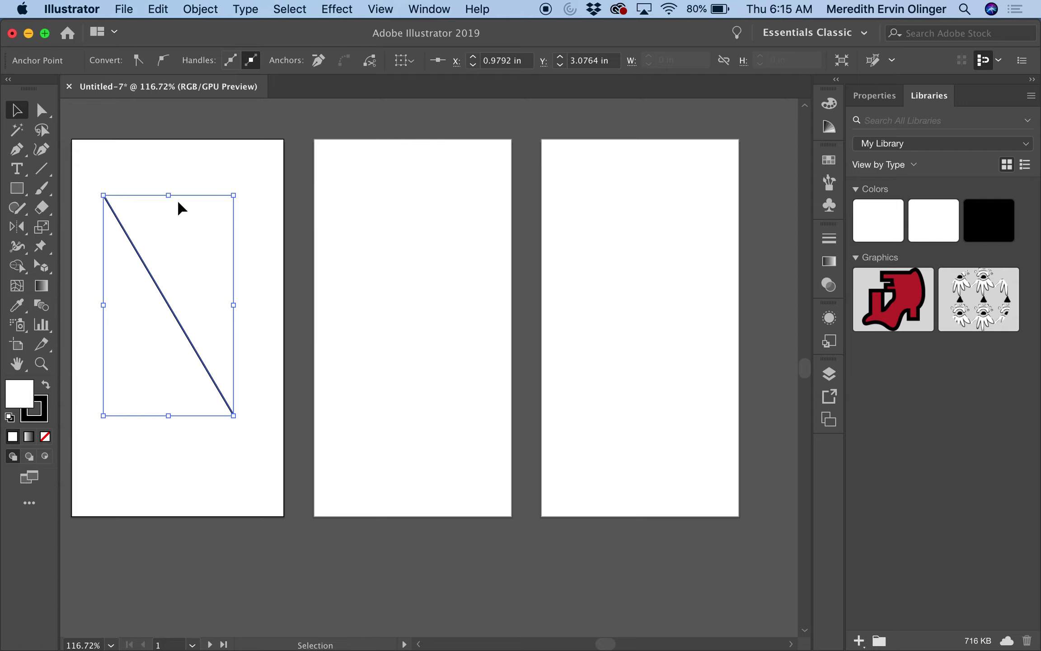
left_click_drag(234, 195, 255, 191)
left_click_drag(180, 190, 179, 265)
left_click_drag(257, 262, 247, 166)
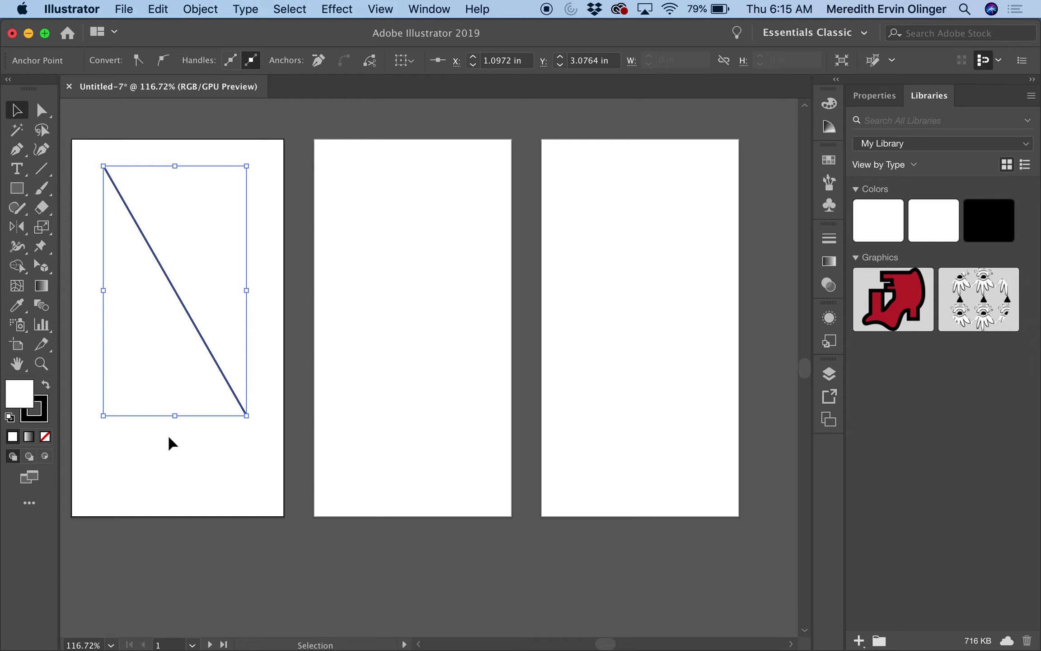
Try several stroke colours from the spectrum on the diagonal line, finishing with dark blue 0C00BF
left_click(44, 418)
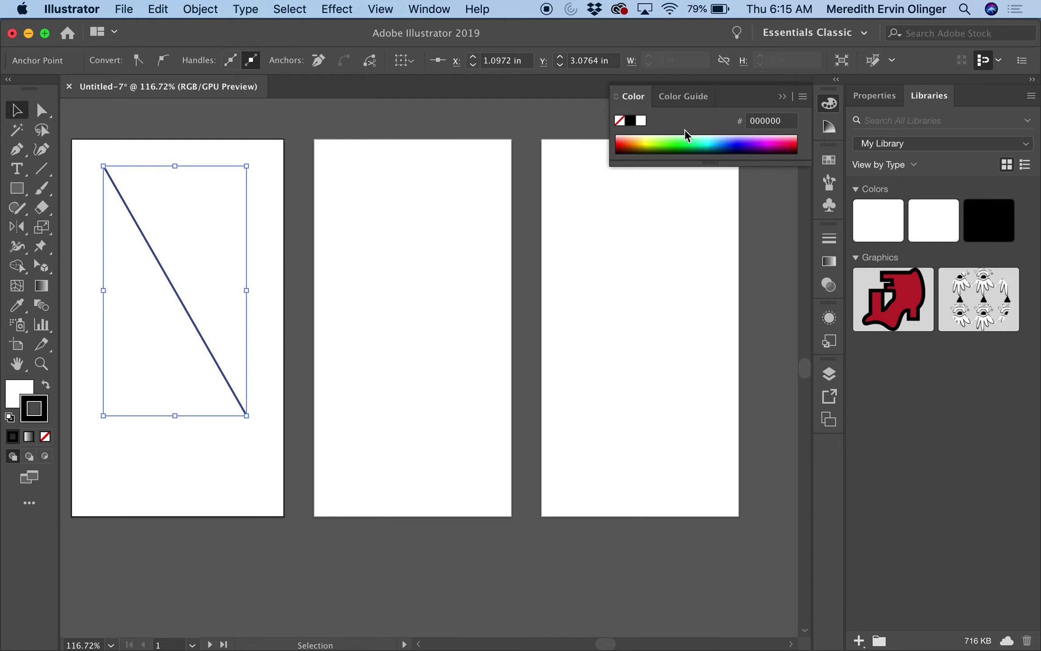
left_click(679, 145)
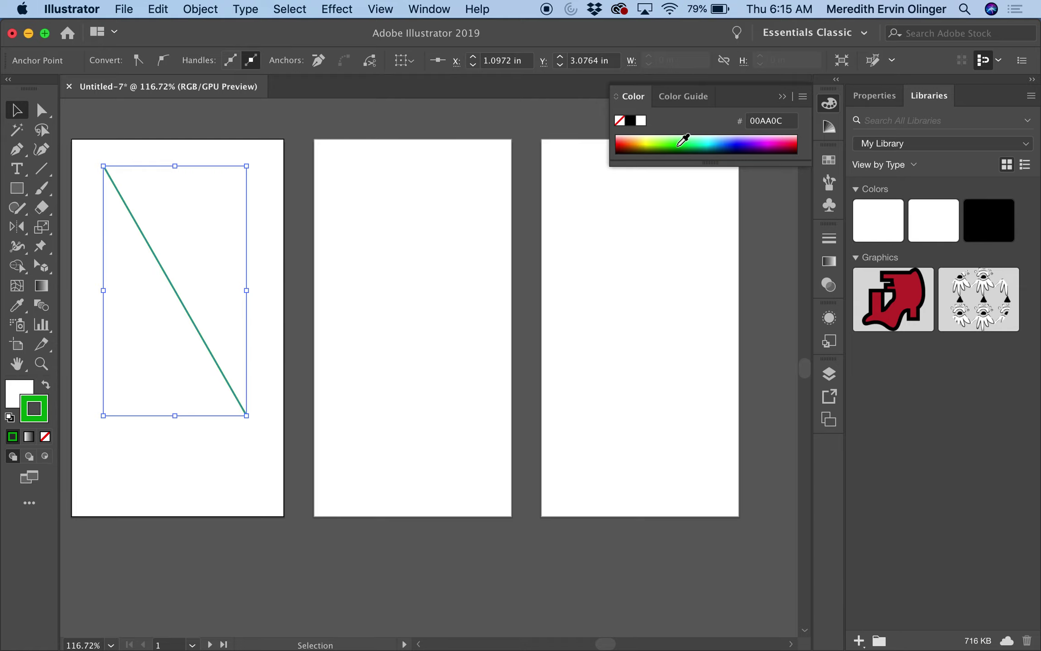
left_click(728, 148)
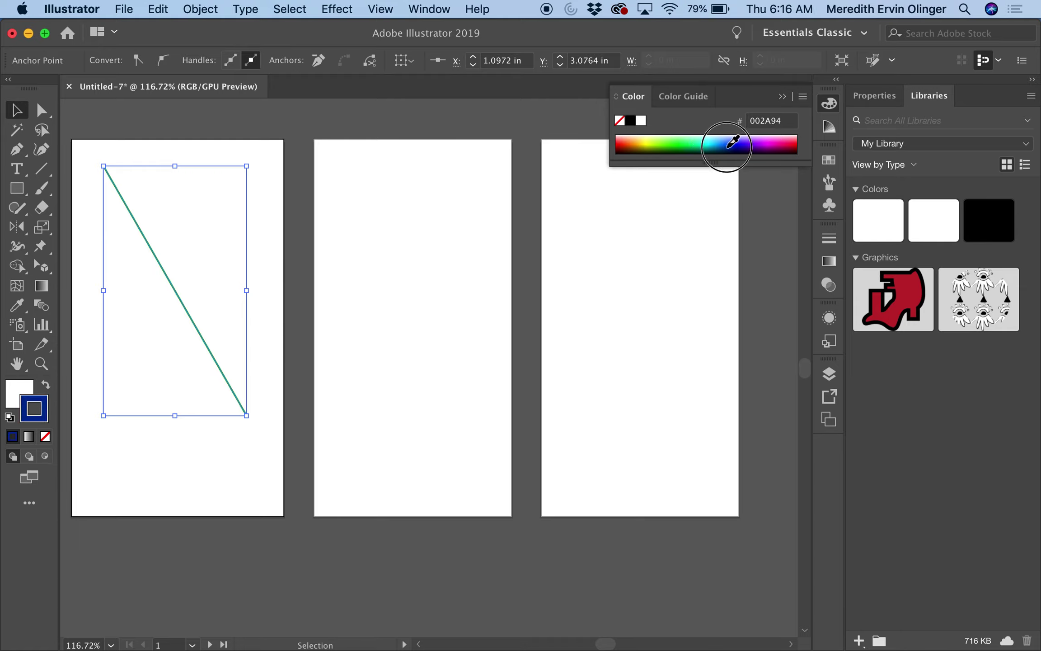
left_click(774, 140)
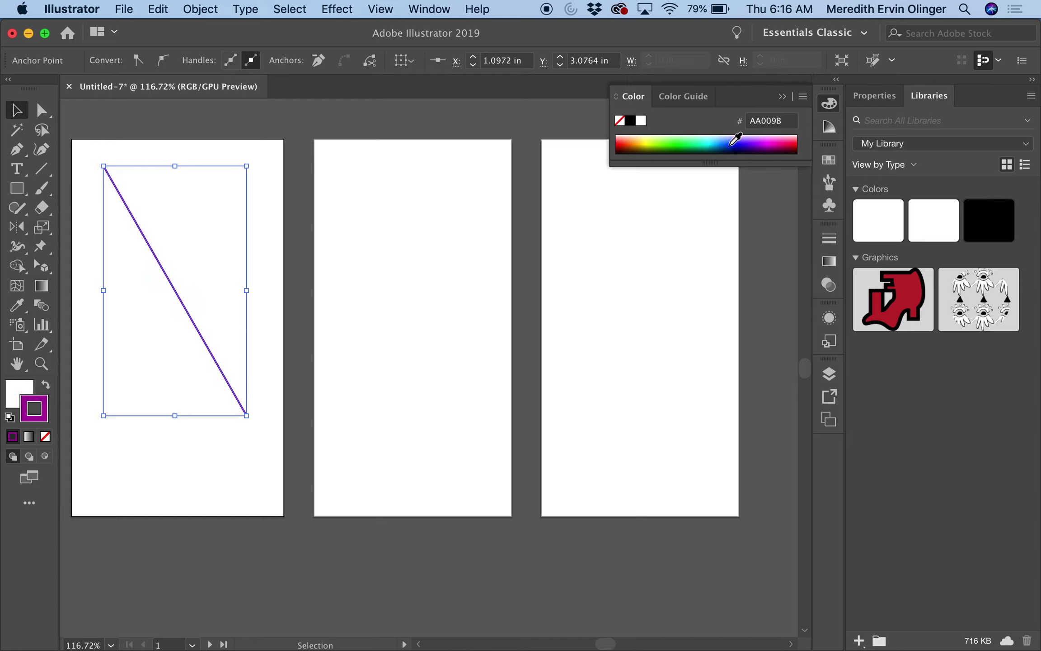
left_click(696, 142)
left_click(640, 138)
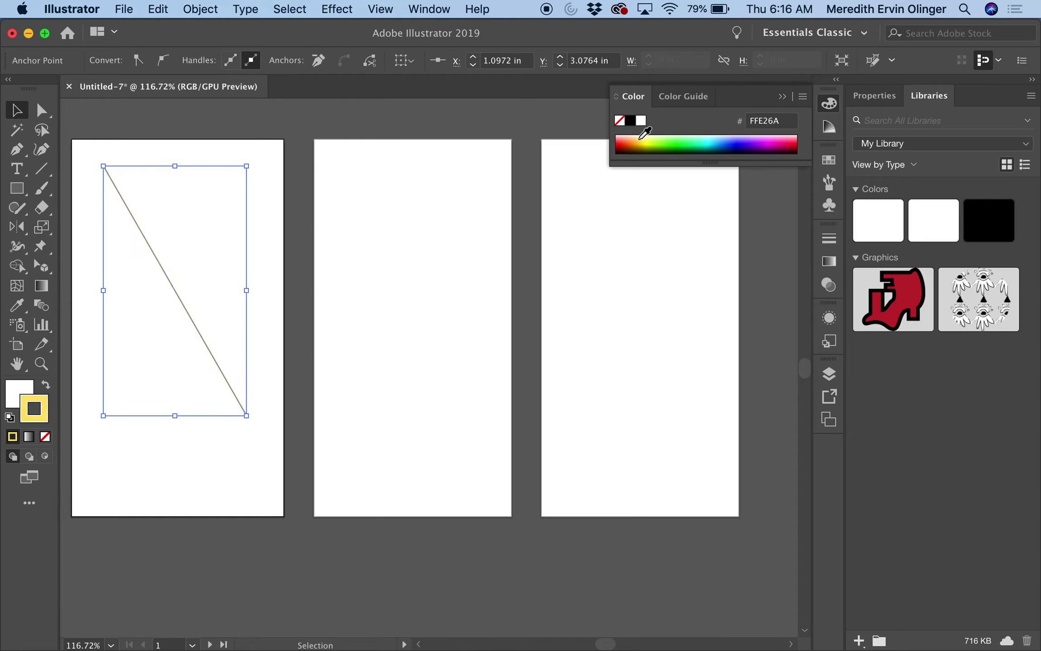
left_click(622, 147)
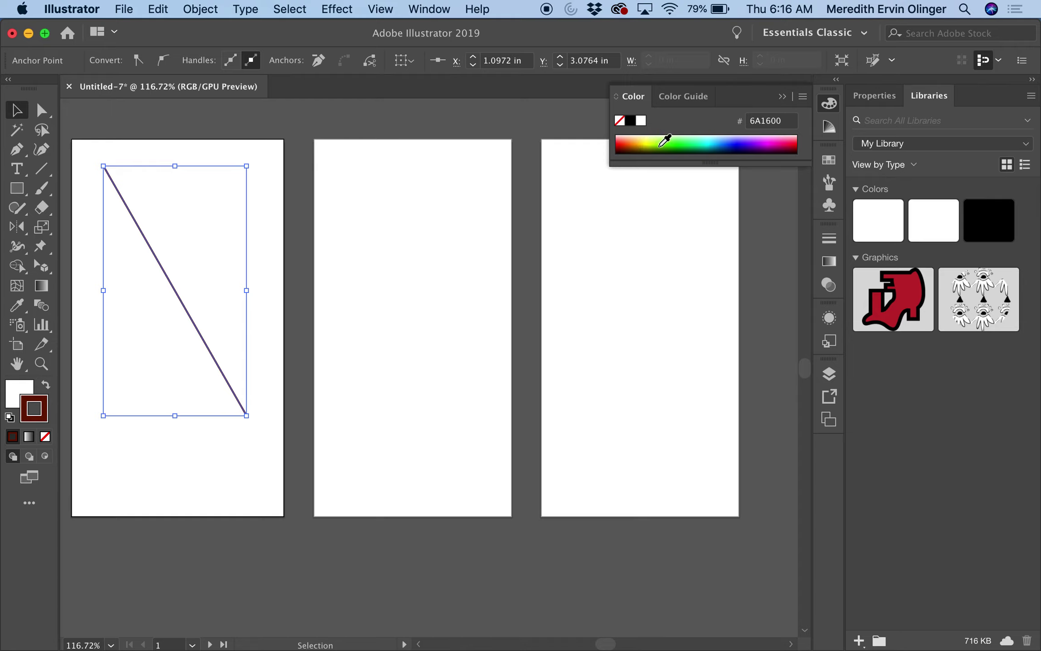
left_click(745, 140)
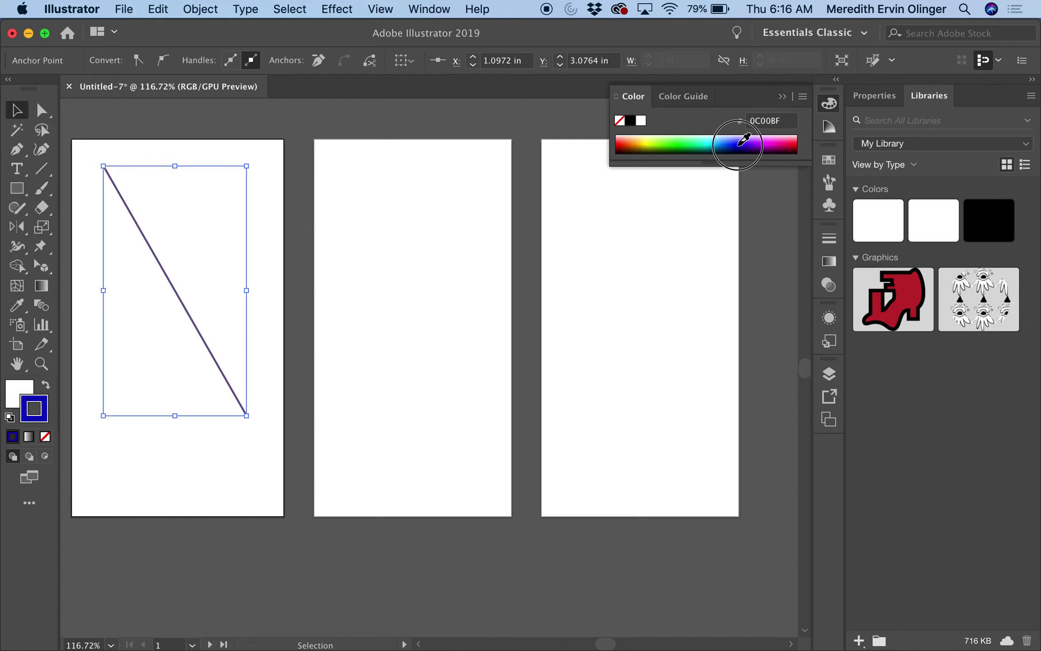
left_click(782, 97)
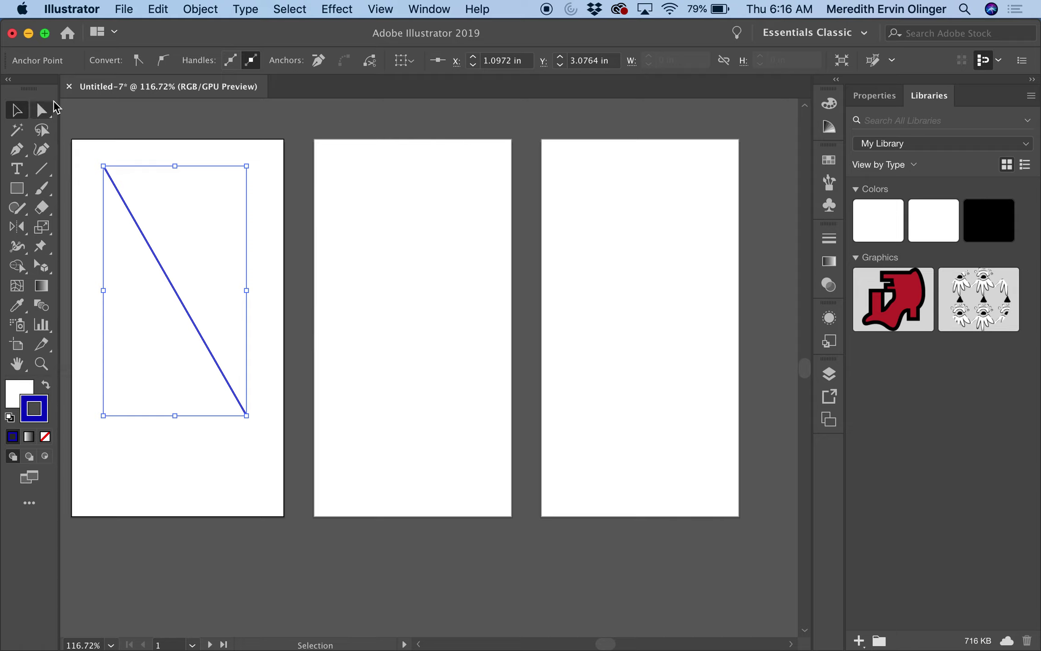
Draw an ellipse slightly taller than wide with the Ellipse tool in the upper right of the second artboard
left_click(17, 188)
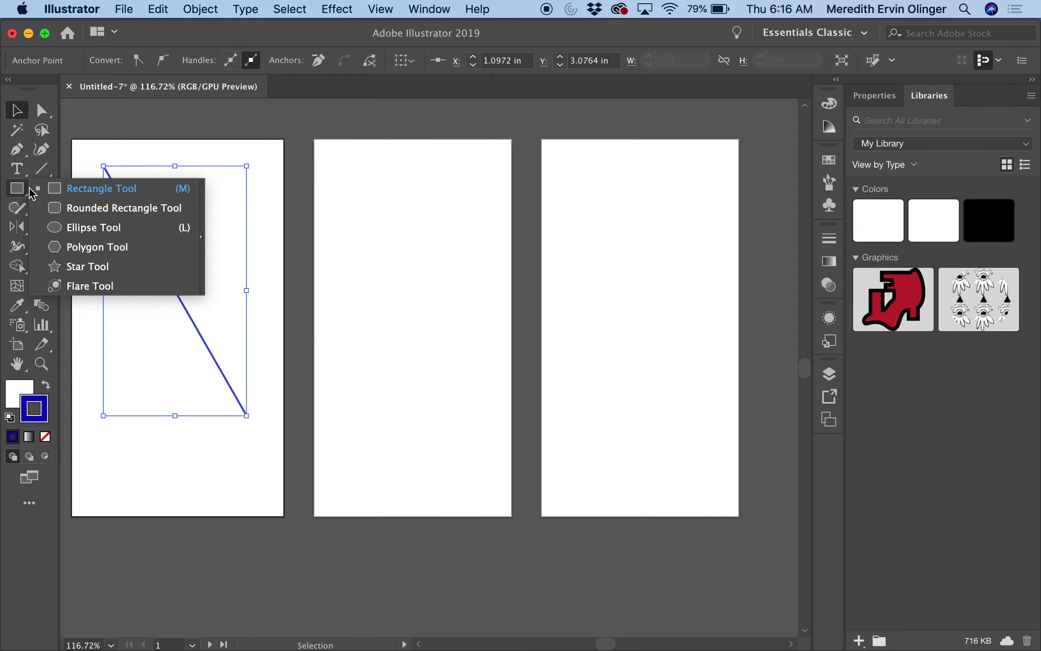
left_click(100, 233)
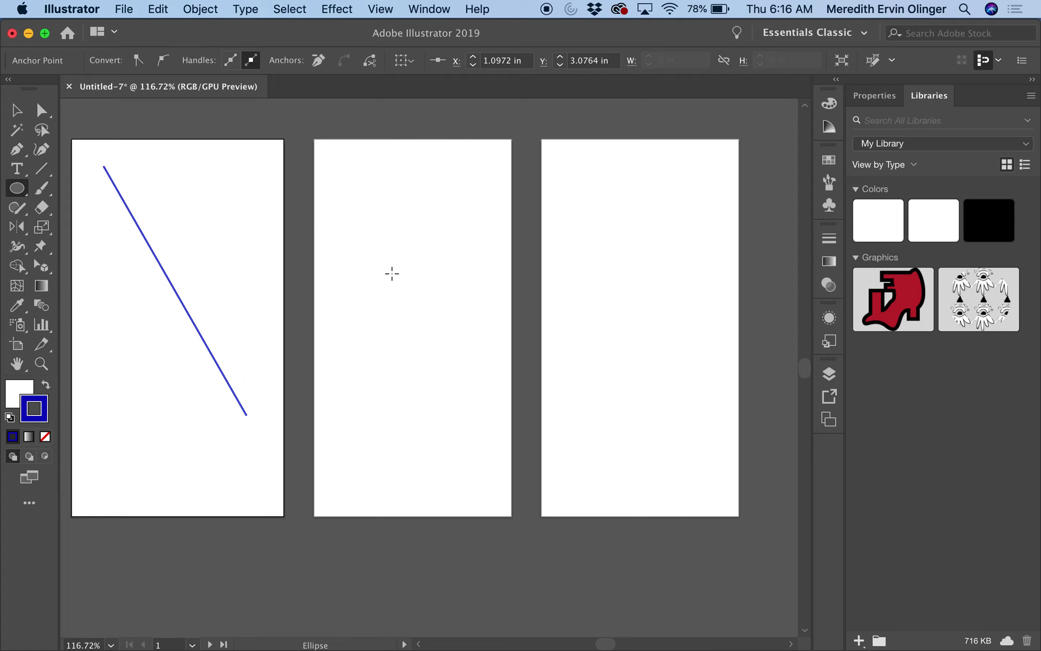
mouse_move(401, 206)
left_mouse_down()
mouse_move(460, 310)
mouse_move(502, 312)
mouse_move(490, 322)
mouse_move(501, 322)
left_mouse_up()
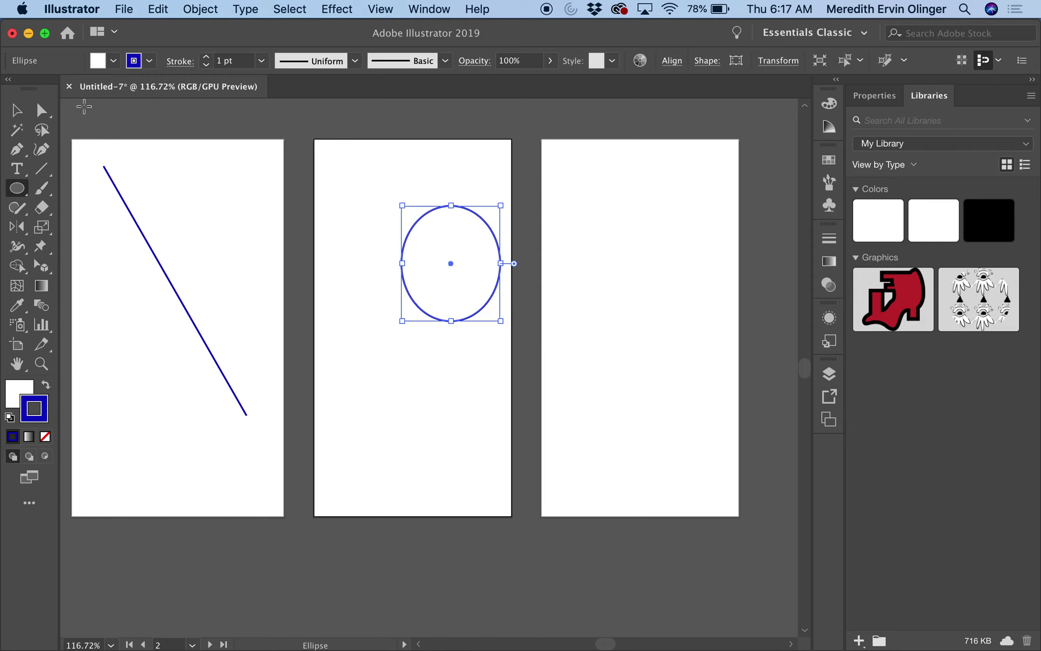
Move the ellipse left and slightly down within the second artboard using the Selection tool
left_click(21, 108)
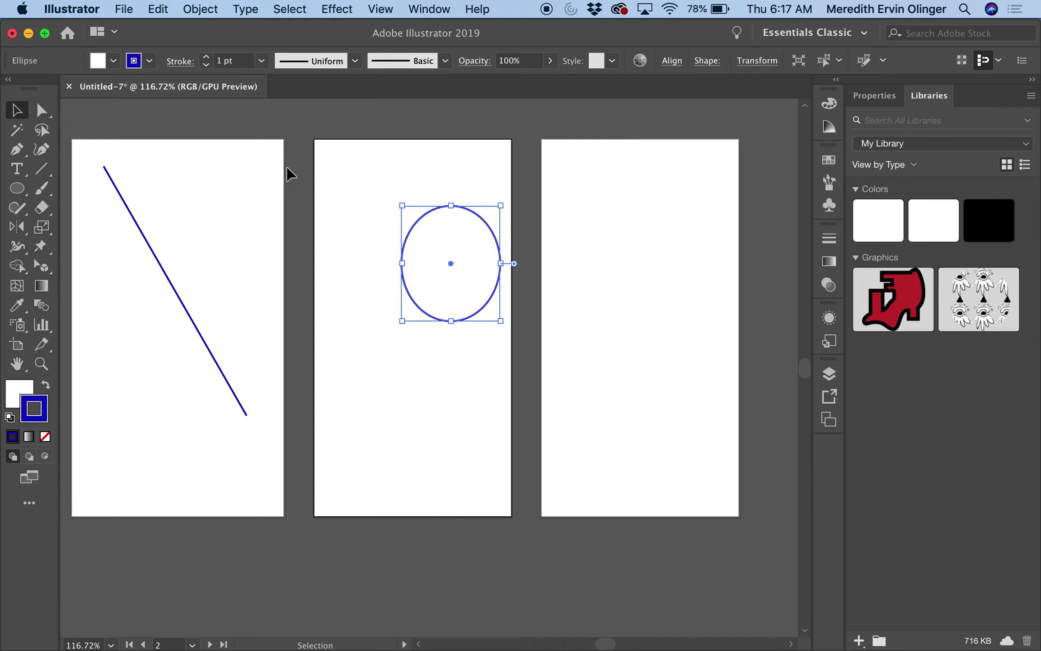
scroll(290, 174, "left", 3)
scroll(289, 174, "up", 1)
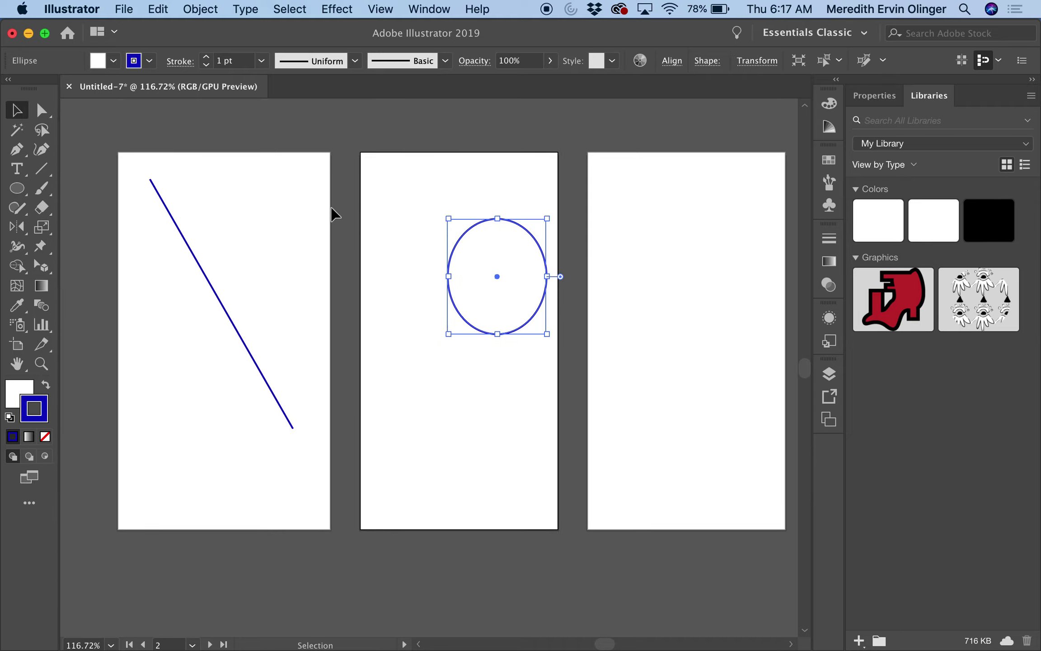
left_click_drag(503, 264, 434, 289)
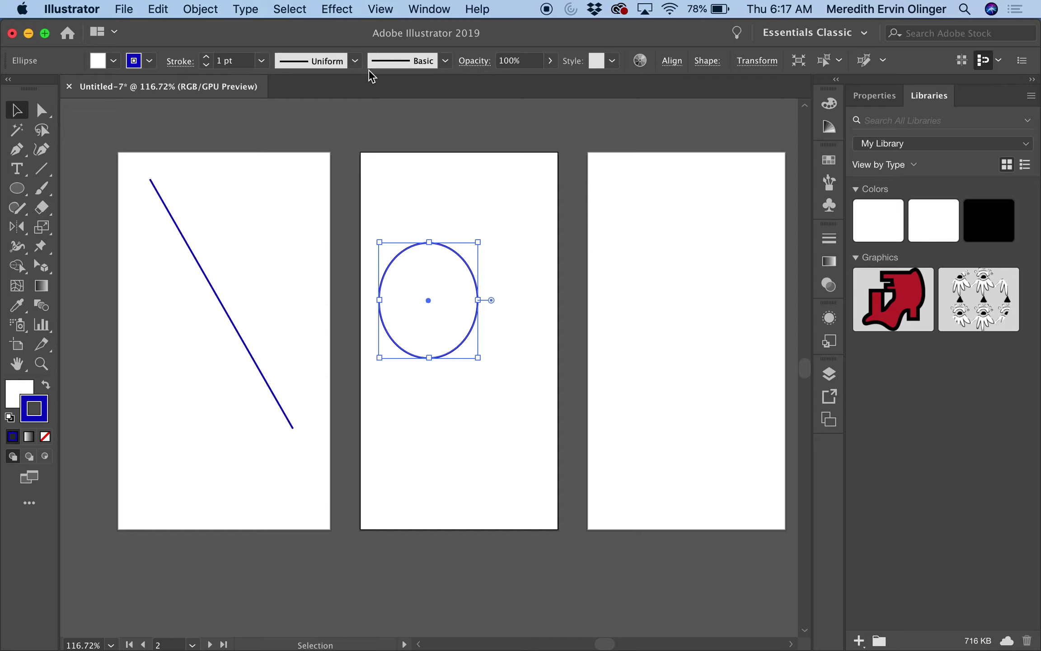
Give the ellipse a magenta fill and a medium blue stroke from the colour swatches
left_click(114, 62)
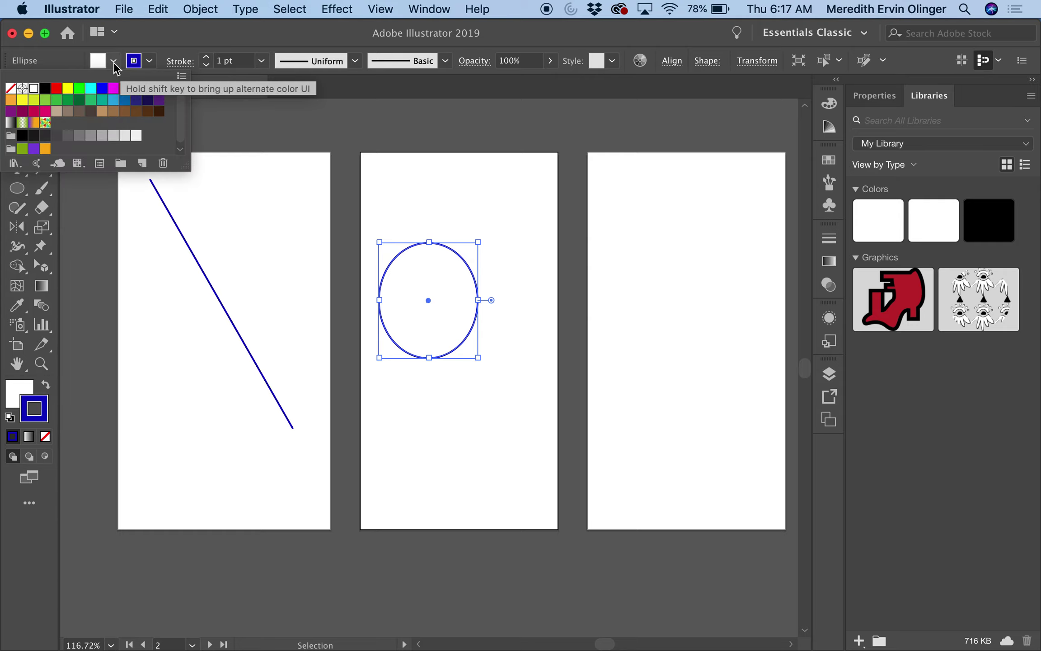
left_click(114, 89)
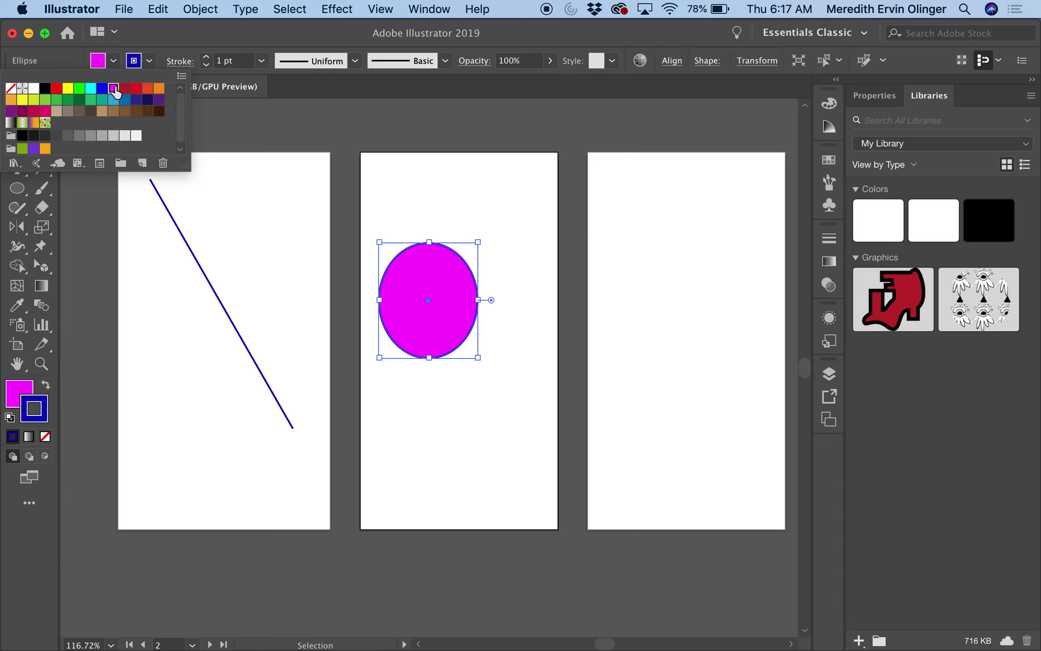
left_click(152, 64)
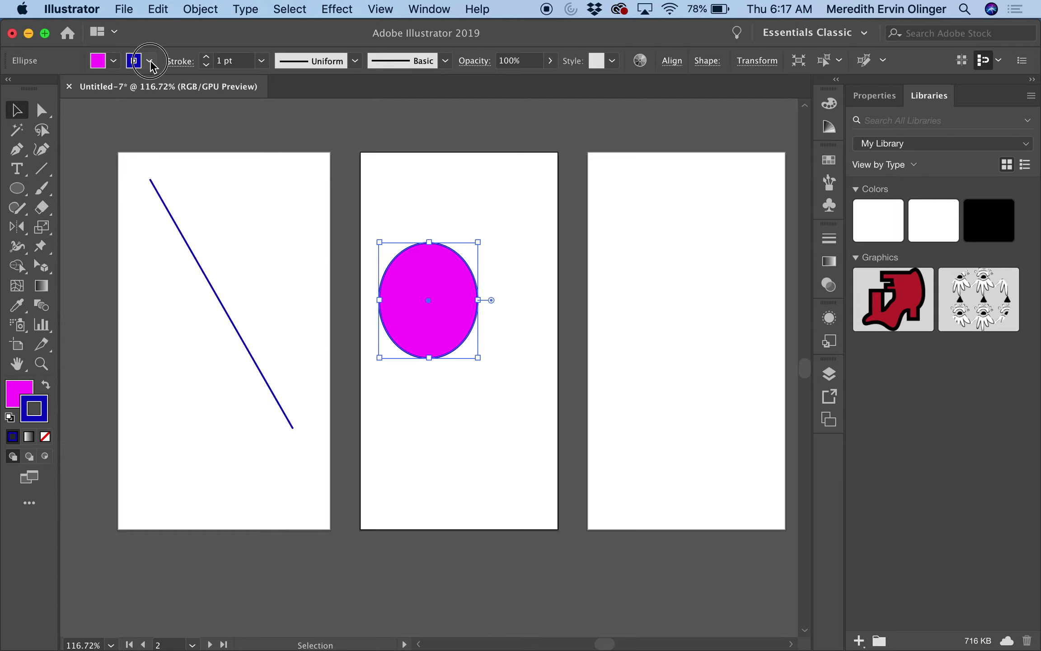
left_click(151, 64)
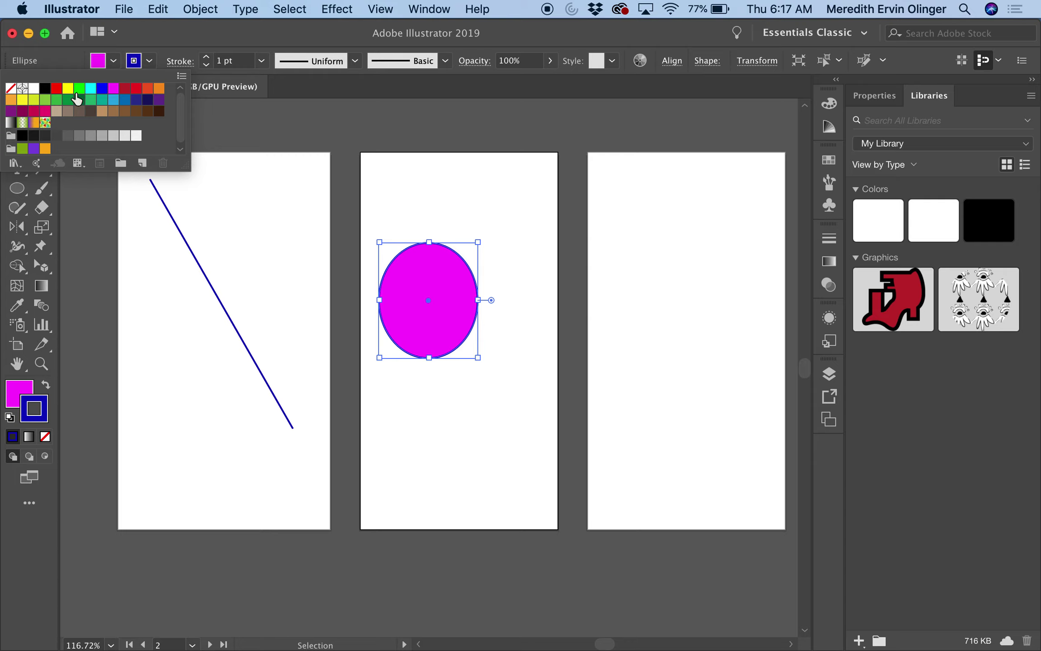
left_click(125, 100)
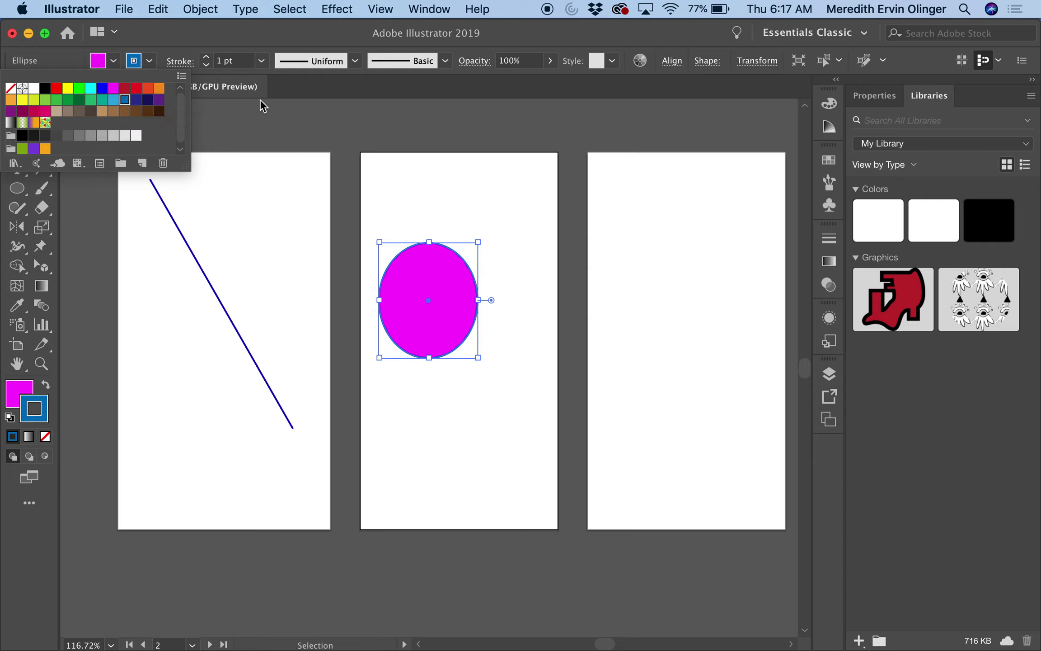
Try stroke weights of 8, 60 and 1 pt on the ellipse, finishing with 7 pt
left_click(263, 61)
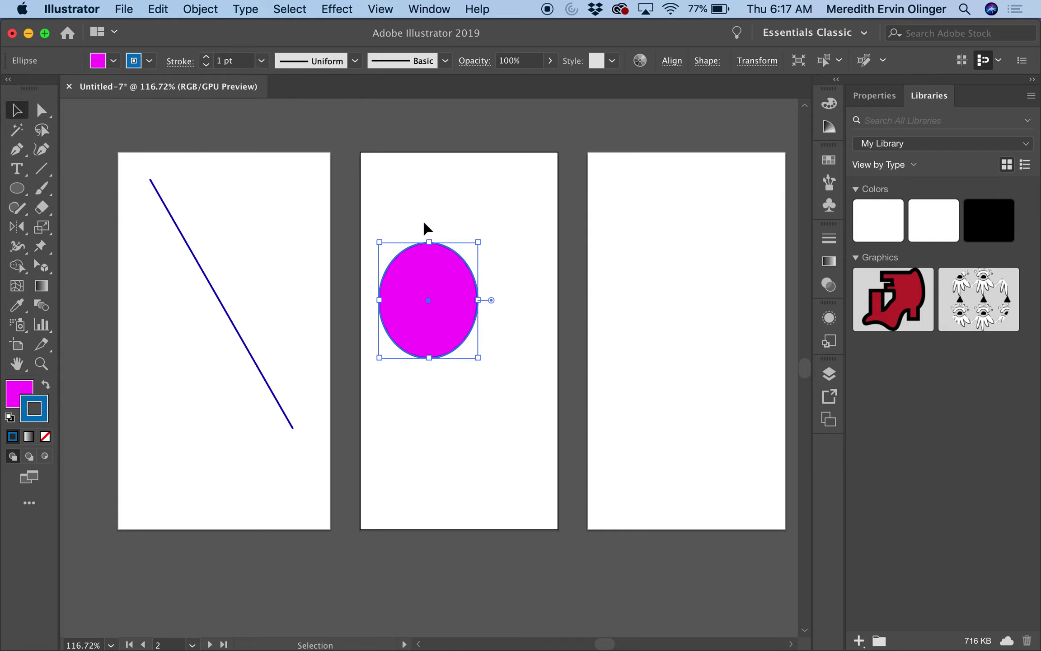
left_click(262, 62)
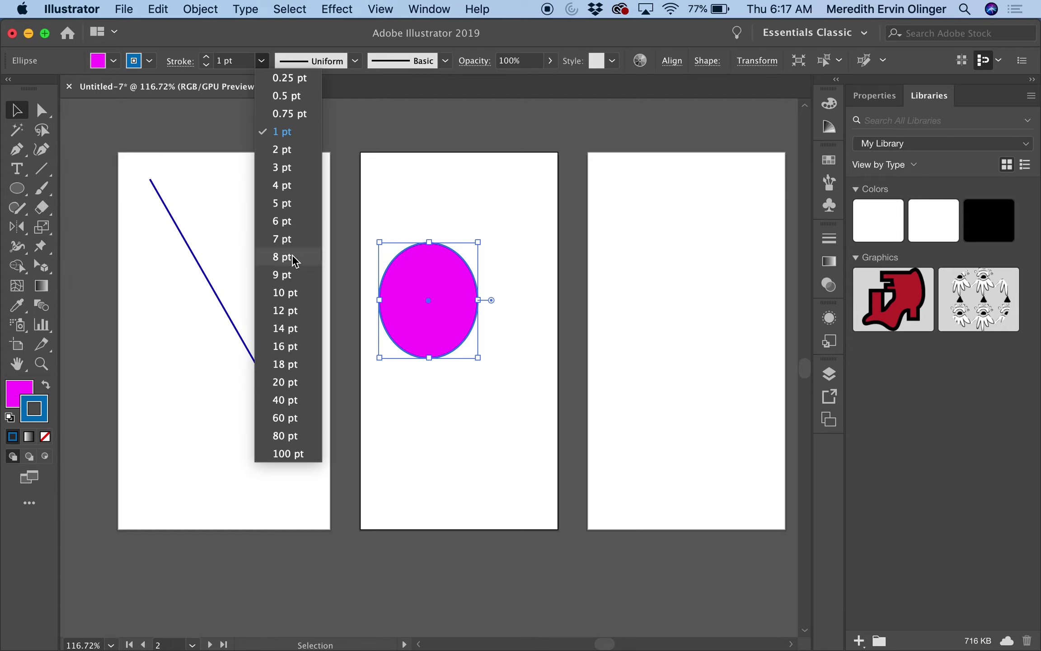
left_click(292, 256)
left_click(262, 60)
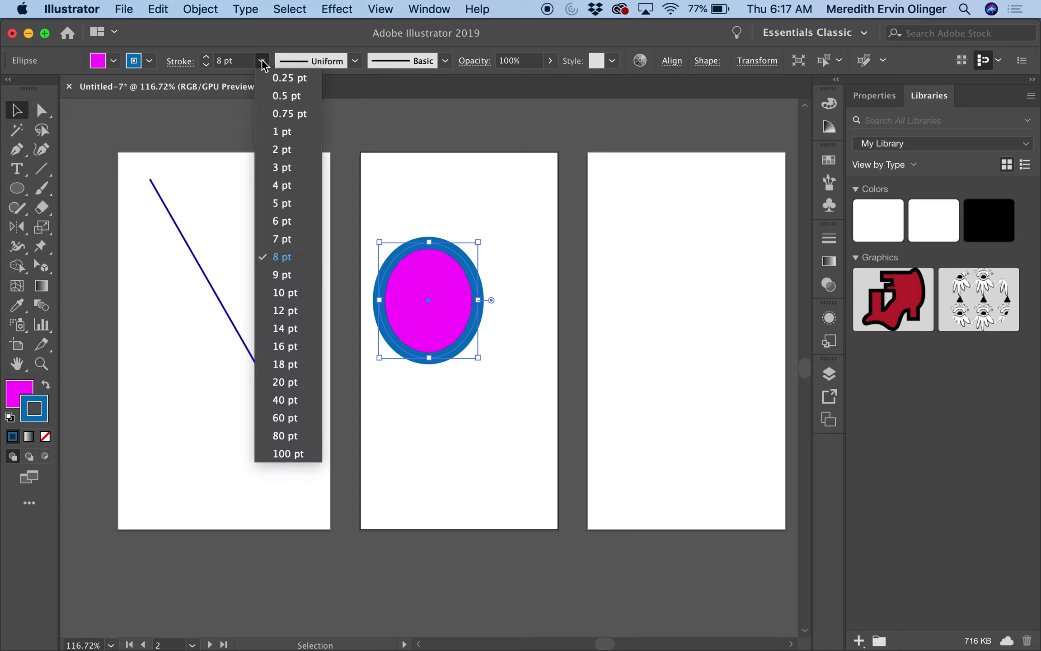
left_click(283, 419)
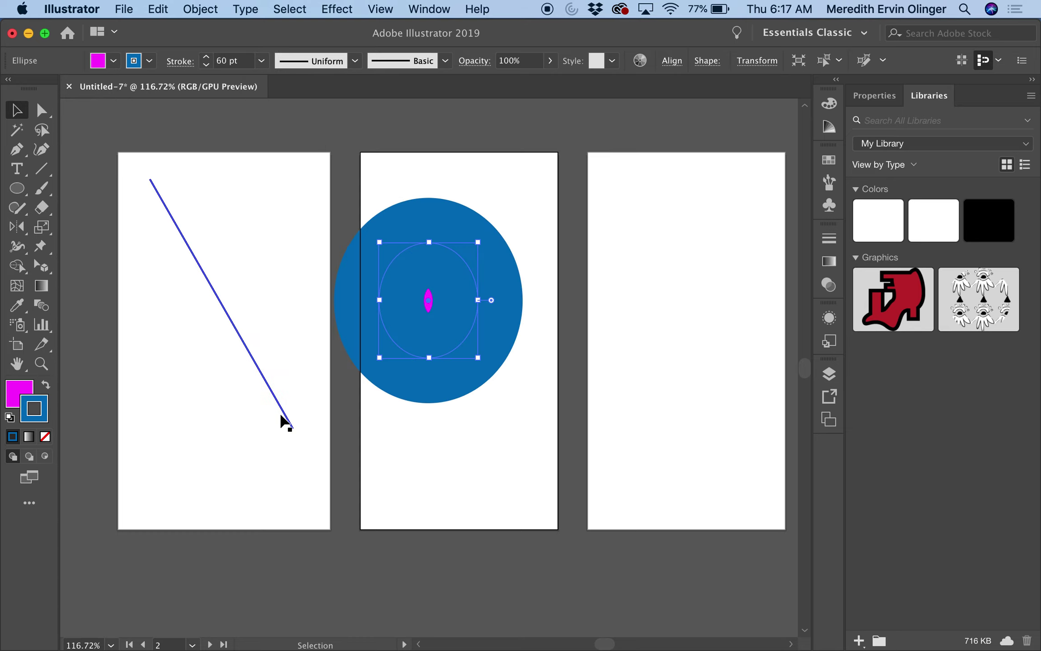
left_click(261, 60)
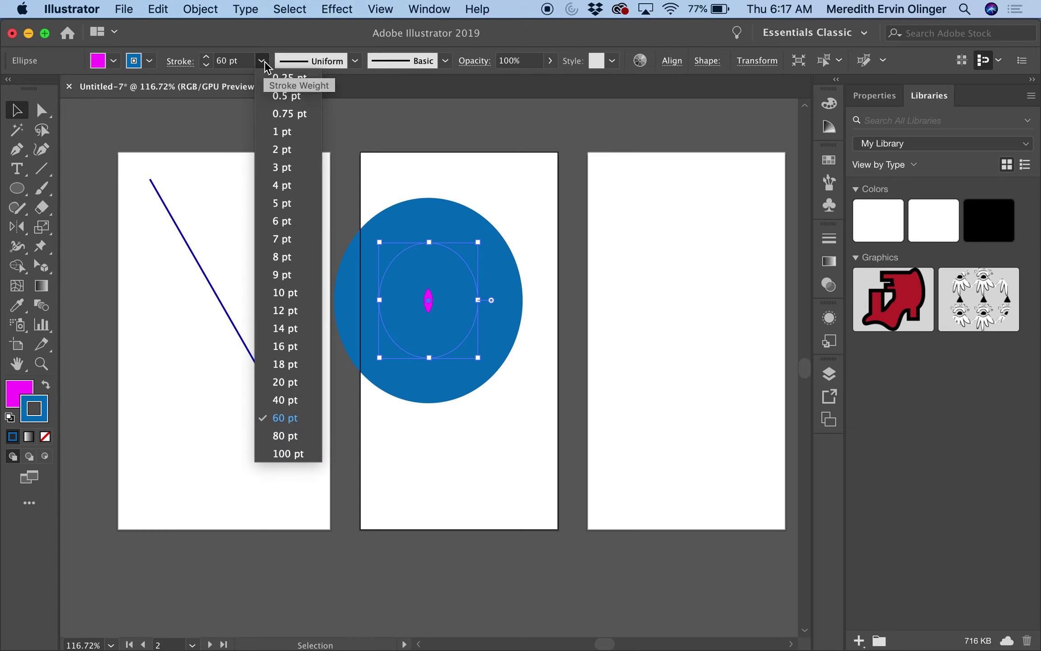
left_click(283, 134)
left_click(262, 64)
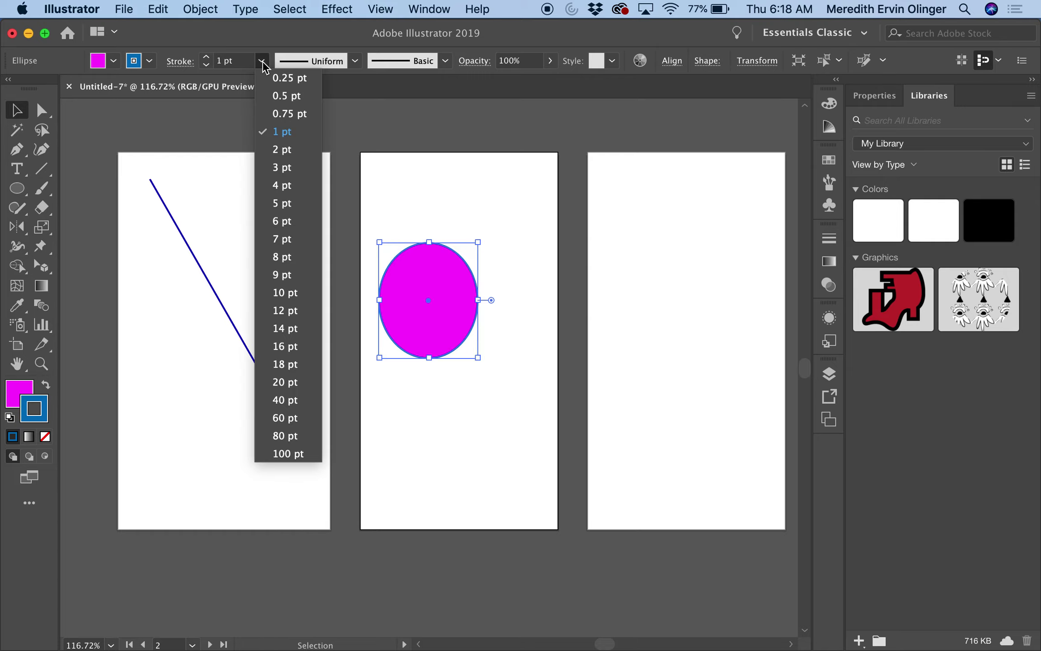
left_click(277, 239)
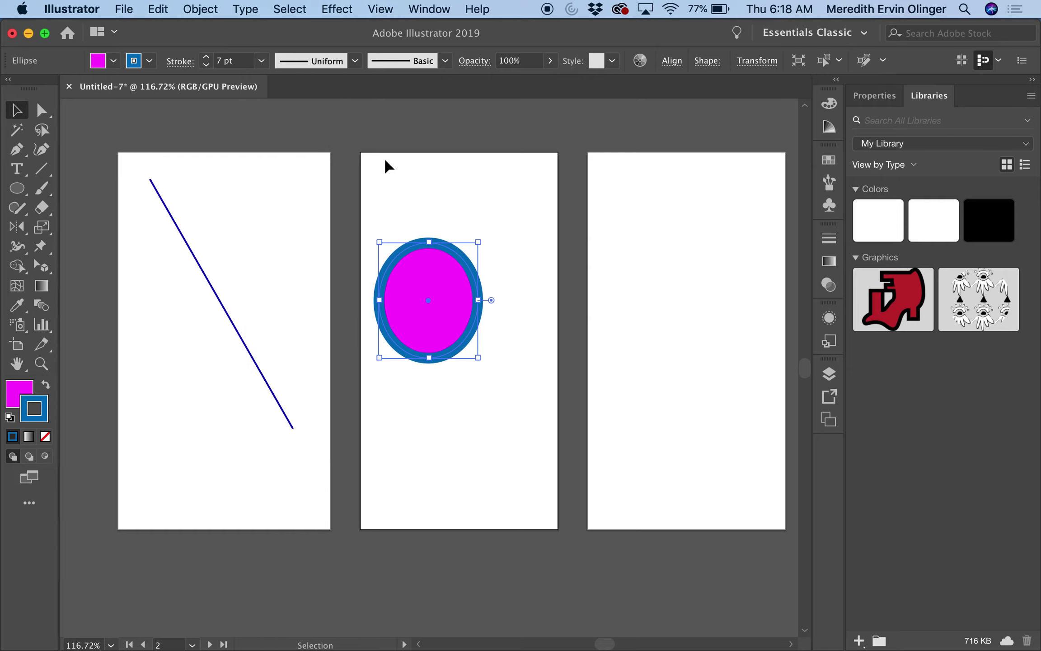
Try the first four variable width profiles on the ellipse's stroke and restore the Uniform profile
left_click(356, 61)
left_click(335, 113)
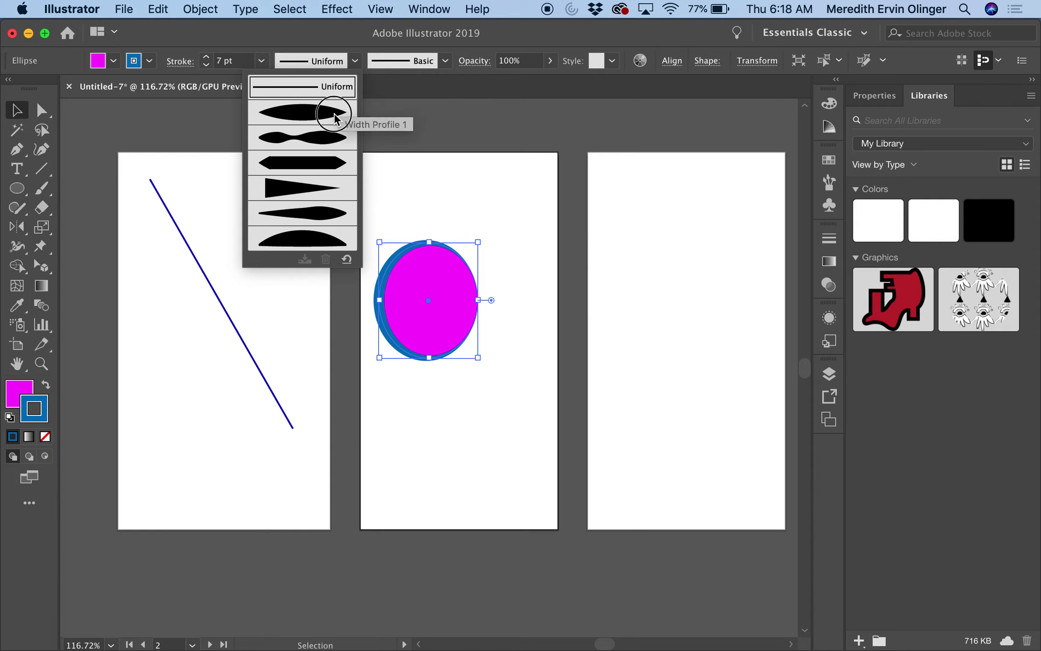
left_click(356, 61)
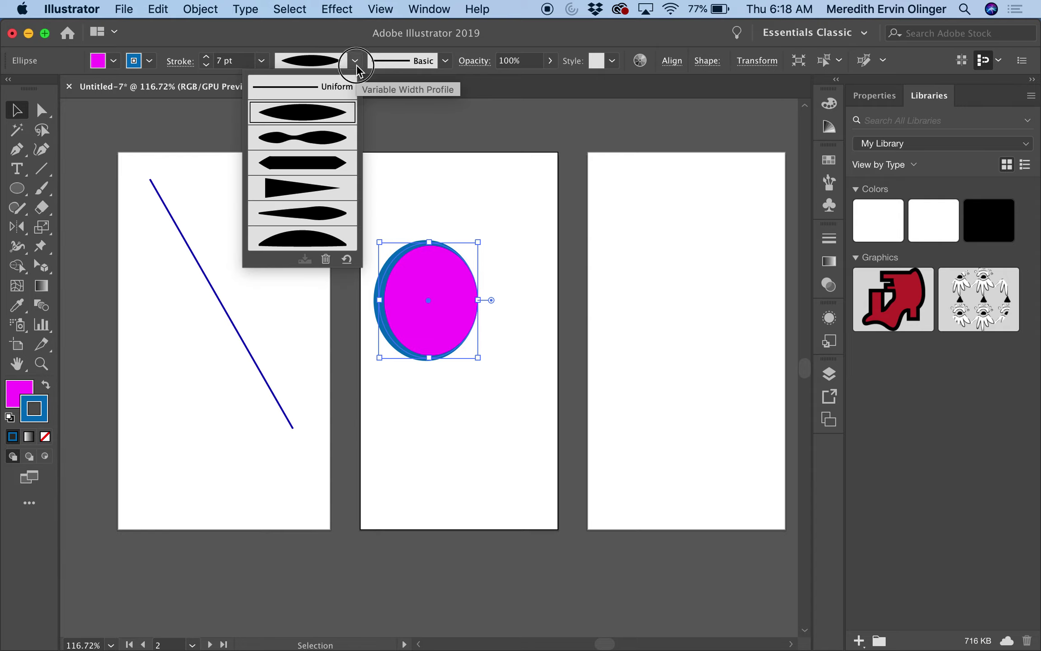
left_click(340, 139)
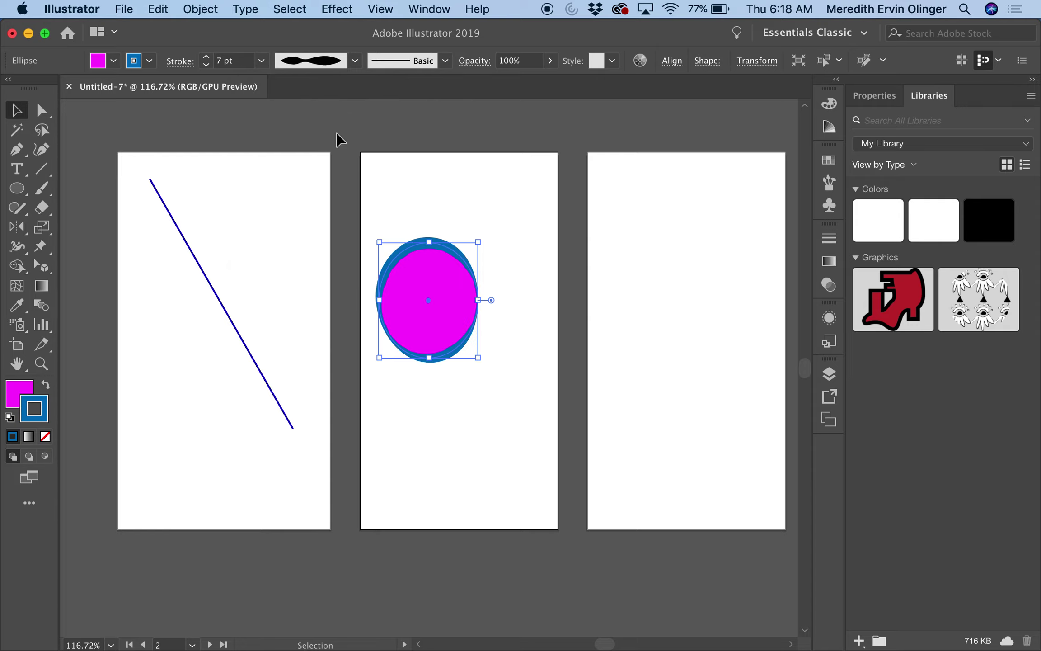
left_click(355, 61)
left_click(335, 167)
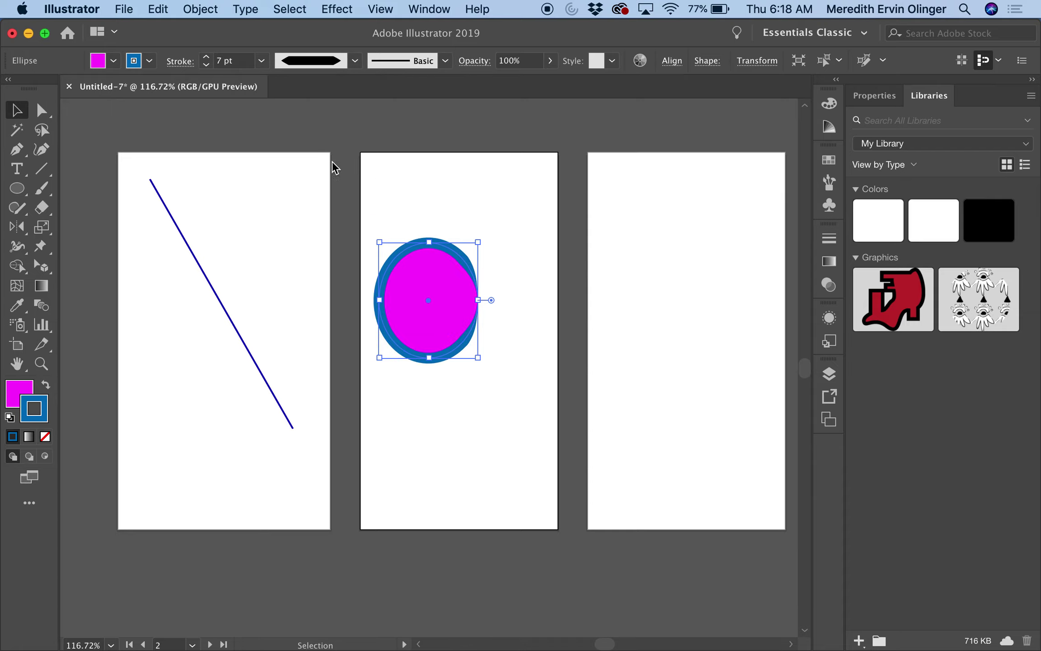
left_click(355, 60)
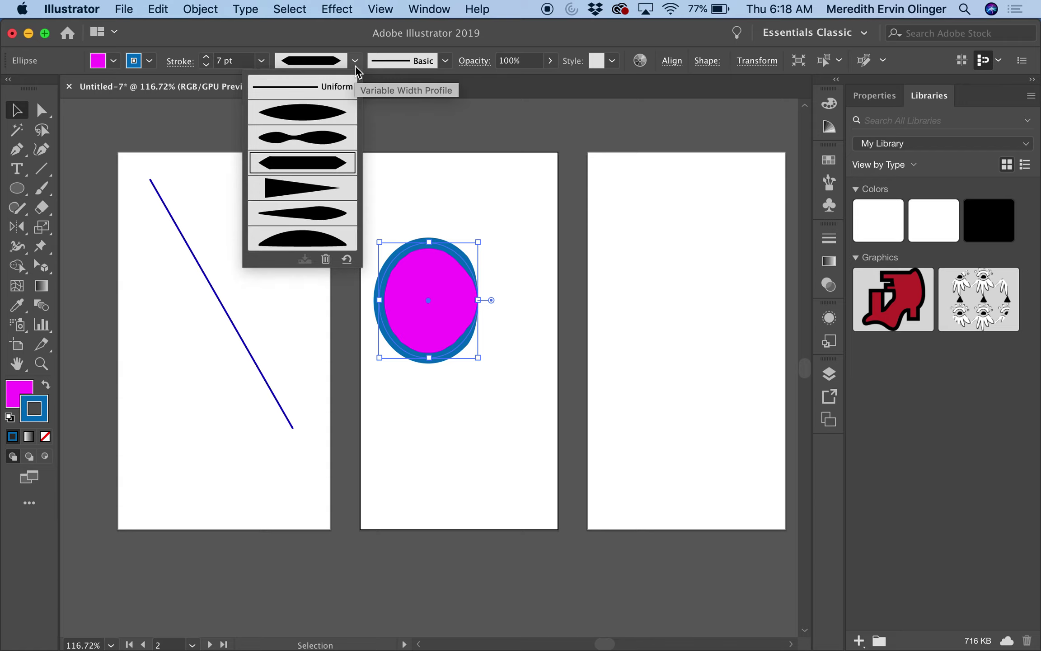
left_click(324, 196)
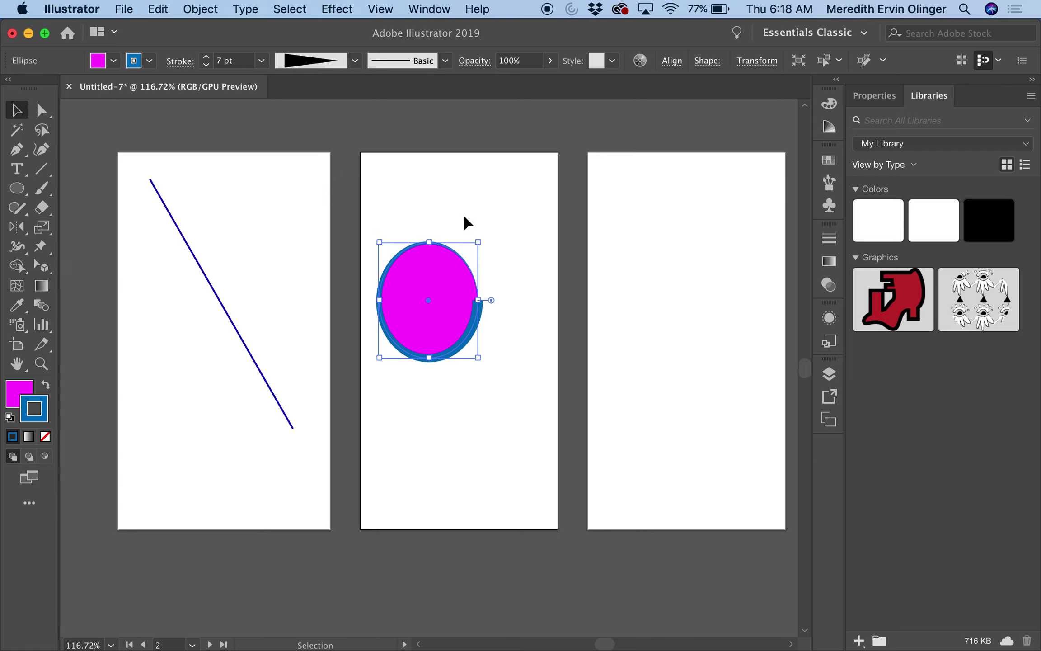
left_click(355, 61)
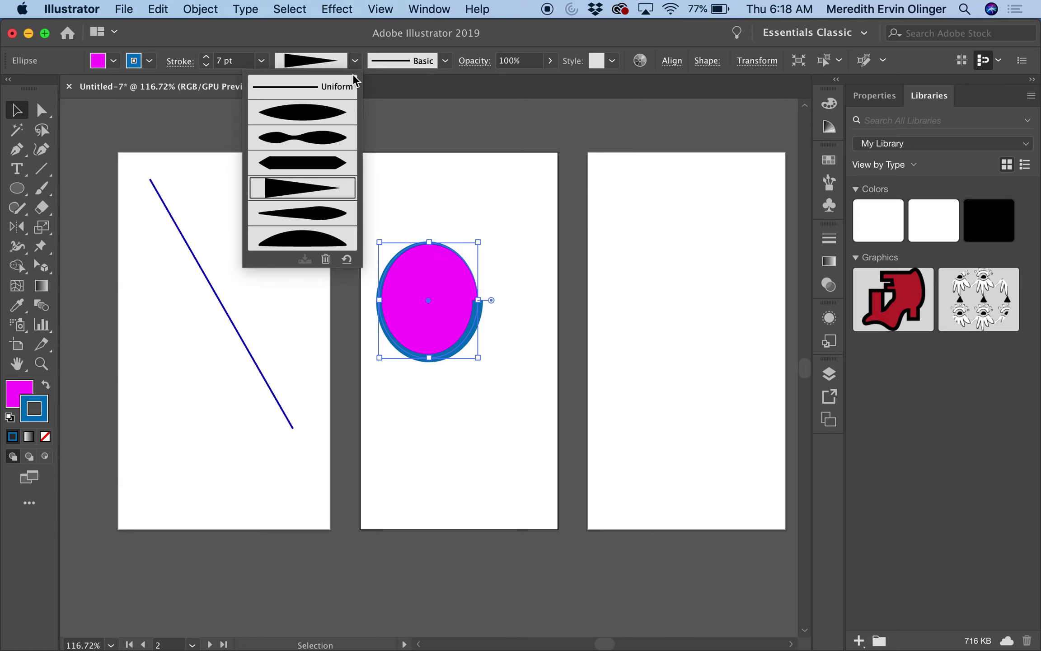
left_click(334, 90)
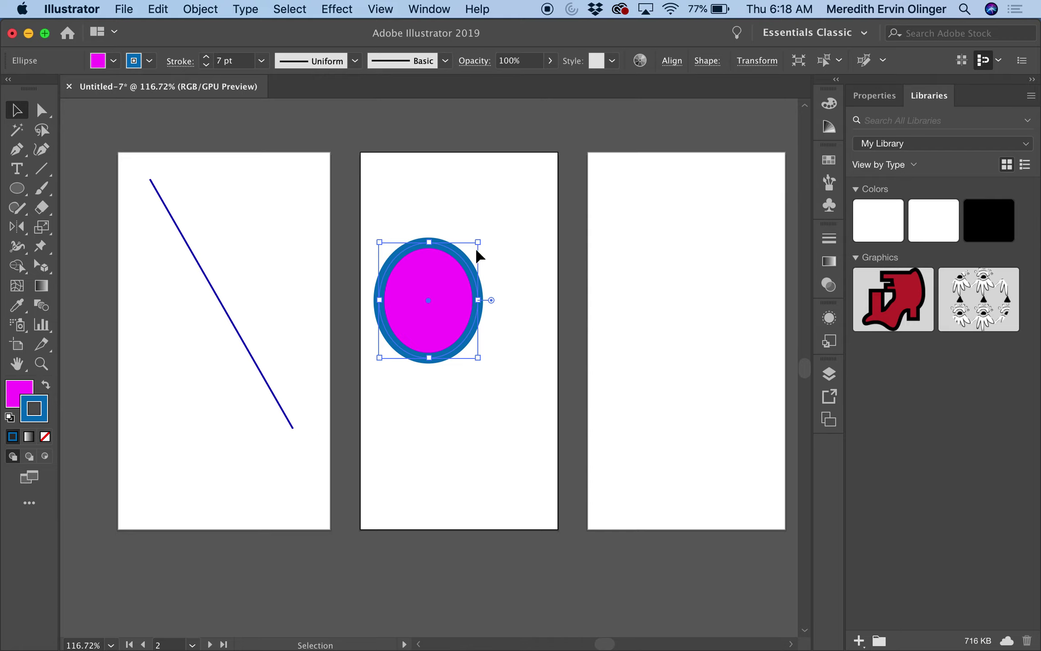
Enlarge the ellipse slightly by extending its bounding box from the upper-right corner
mouse_move(480, 240)
left_mouse_down()
mouse_move(539, 187)
mouse_move(495, 233)
left_mouse_up()
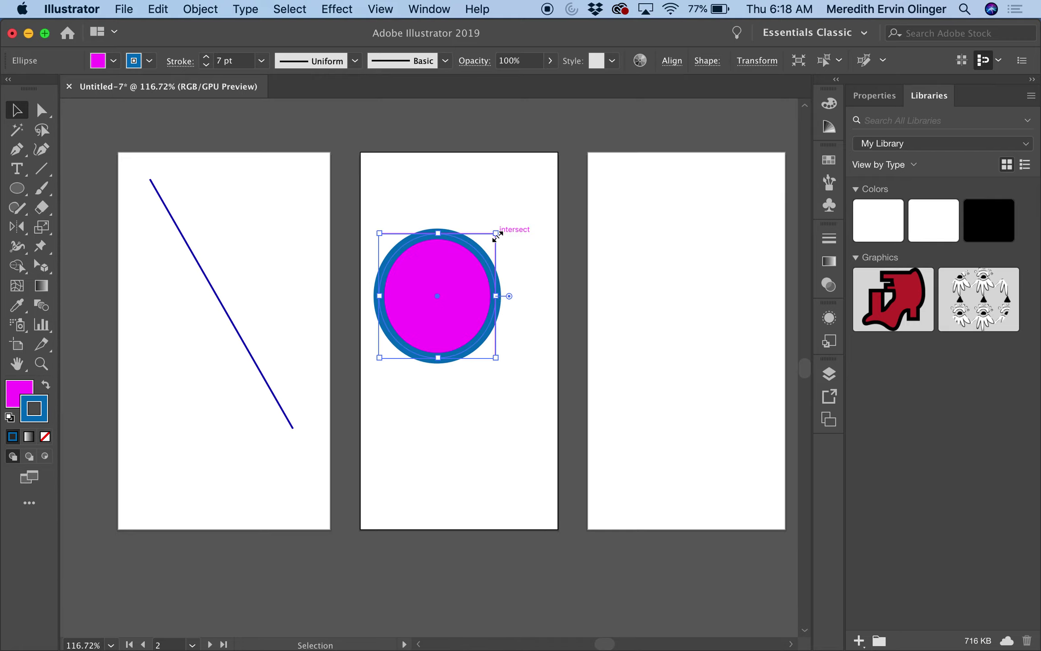
Move the magenta ellipse slightly up and to the right on the middle artboard
mouse_move(446, 298)
left_mouse_down()
mouse_move(454, 369)
mouse_move(502, 372)
mouse_move(476, 386)
mouse_move(445, 283)
left_mouse_up()
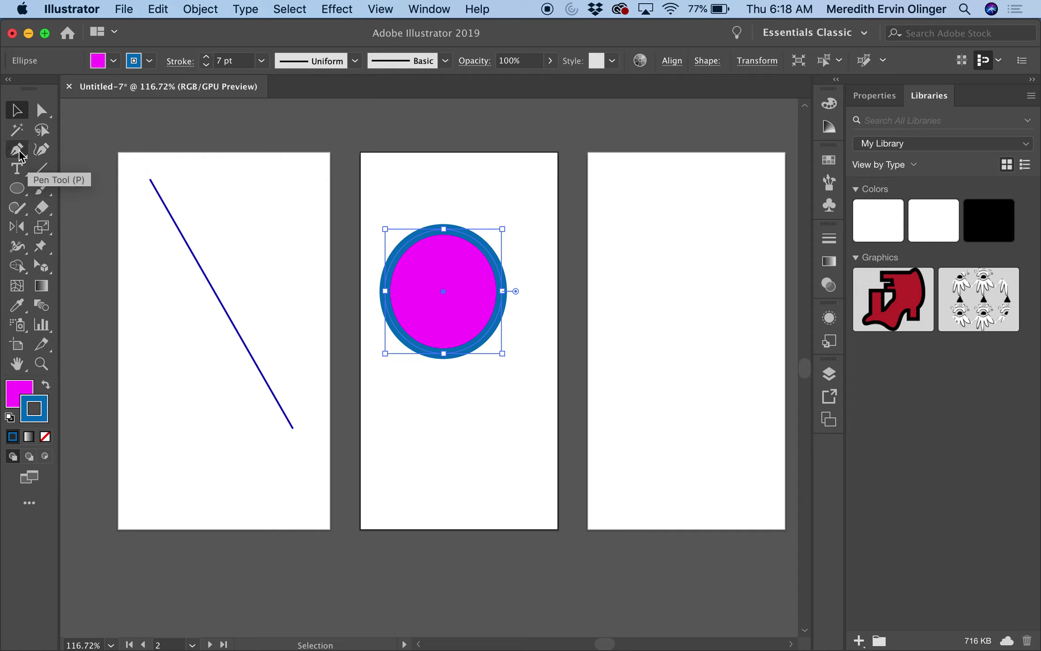
Draw an open three-point curve on the third artboard with the Curvature tool, descending from the upper left and bending back up the right side
left_click(42, 149)
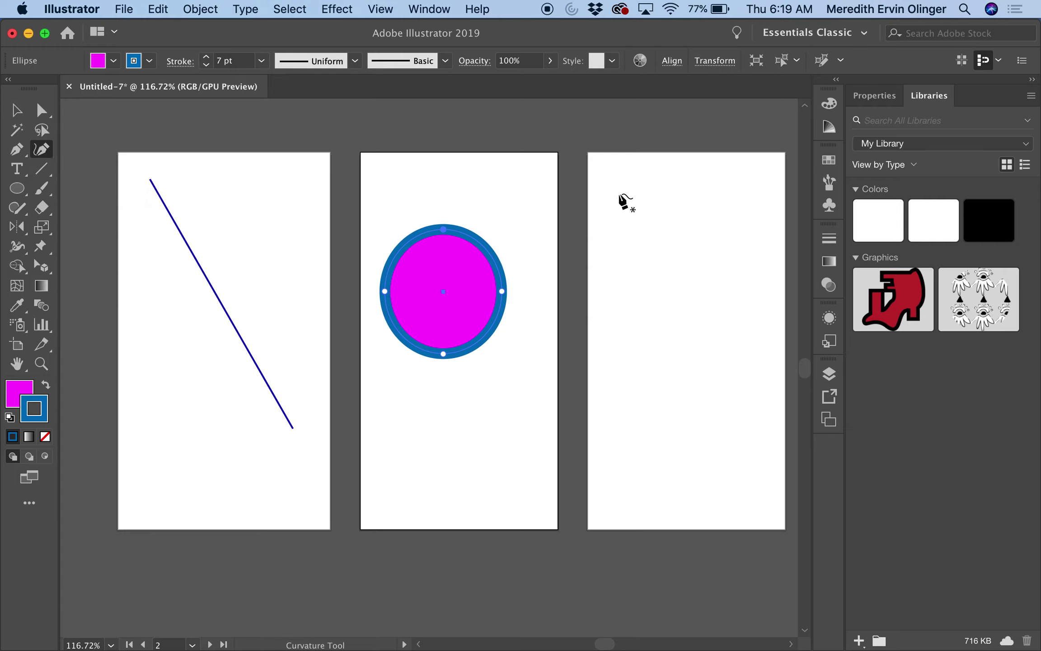
left_click(608, 192)
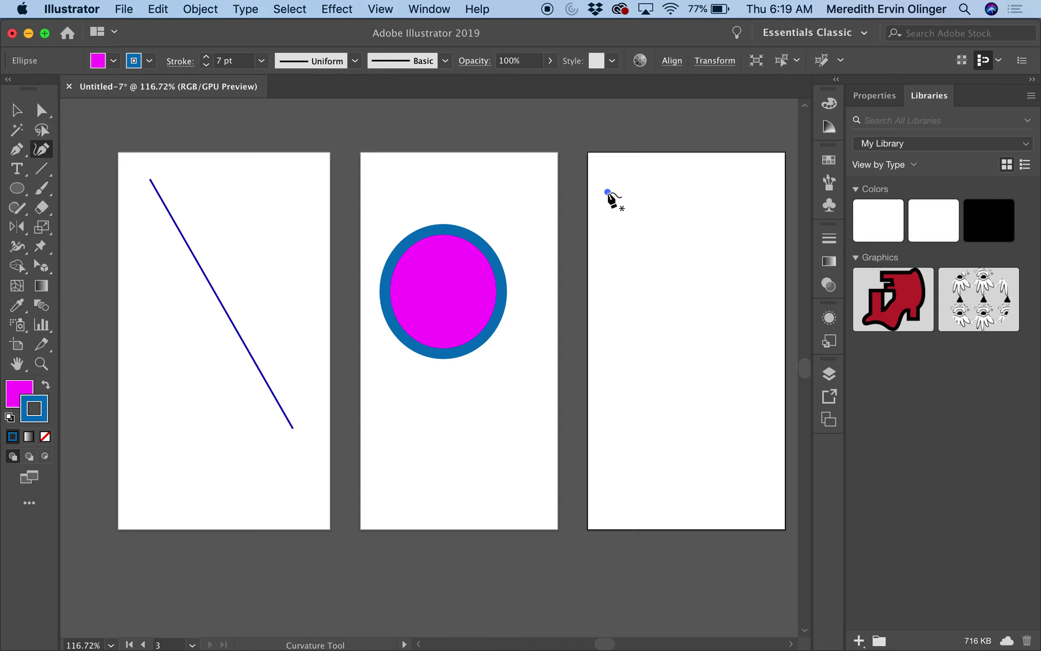
left_click(738, 396)
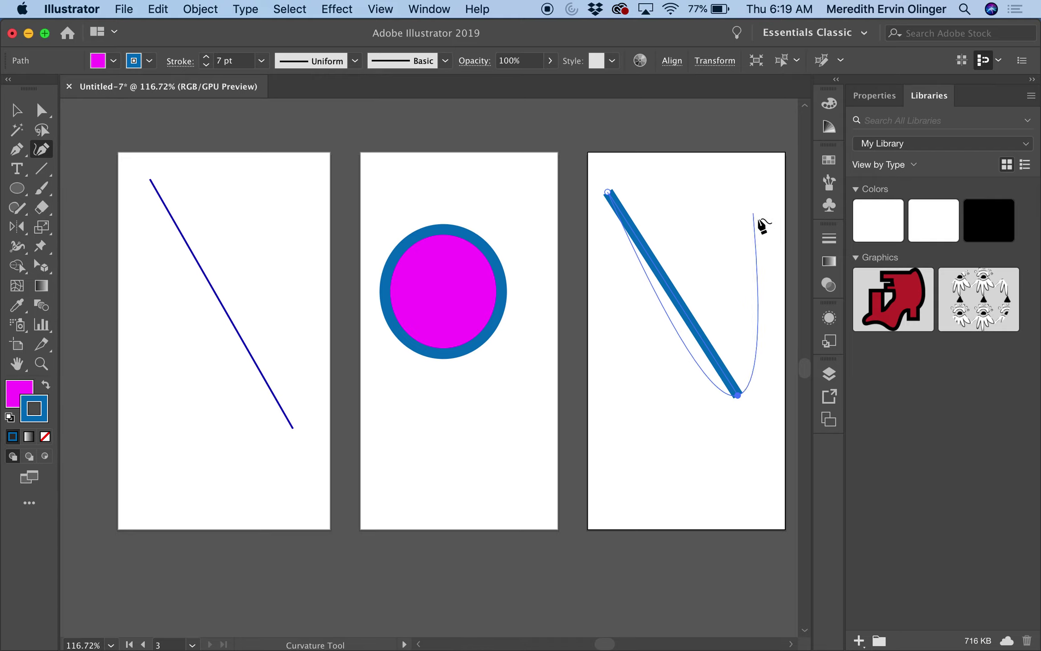
left_click(758, 273)
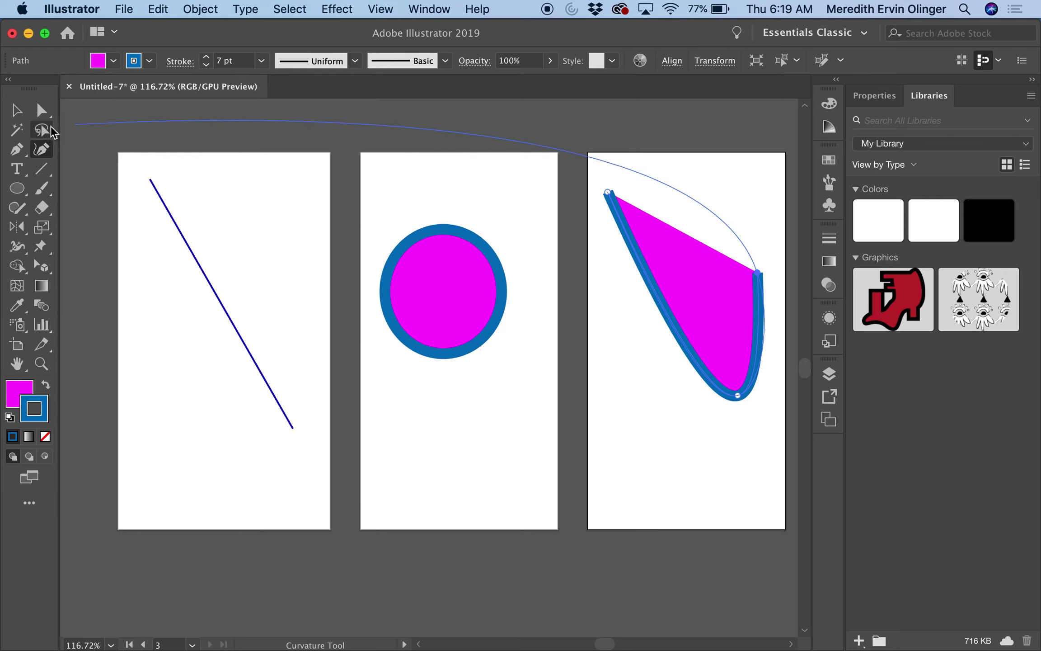
Remove the curve's fill, set its stroke weight to 1 pt, and deselect it
left_click(21, 117)
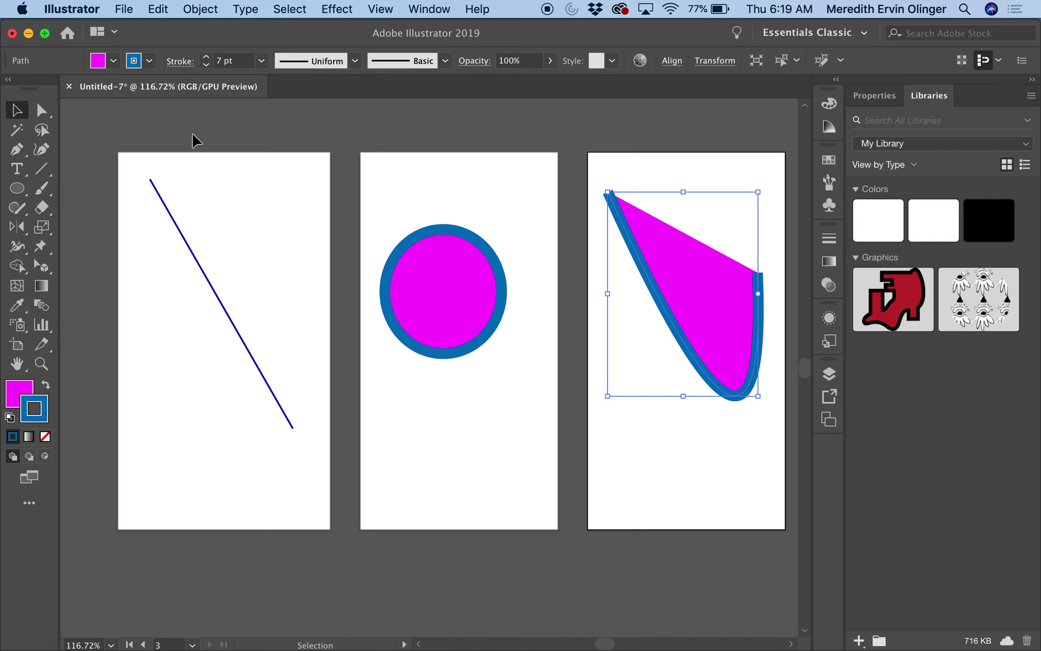
left_click(115, 62)
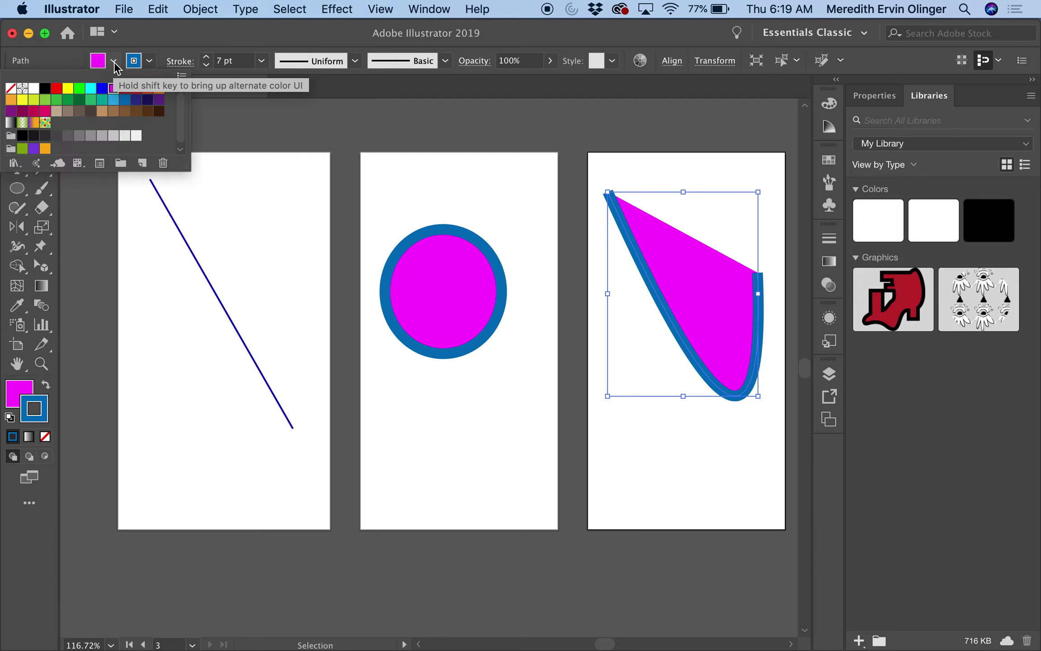
left_click(11, 89)
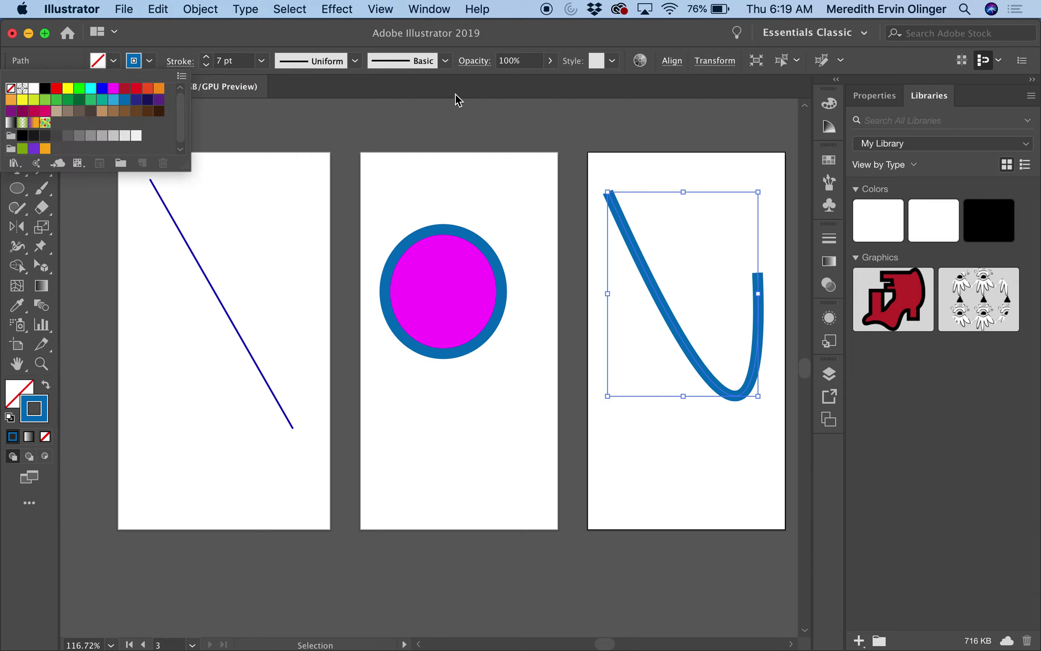
left_click(418, 122)
left_click(261, 61)
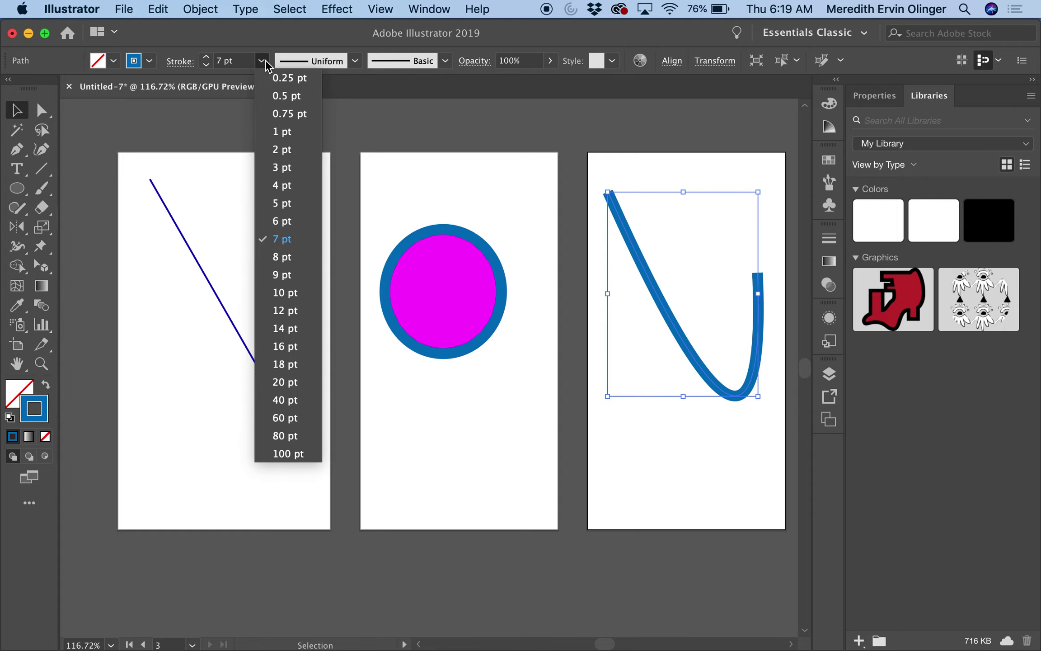
left_click(286, 132)
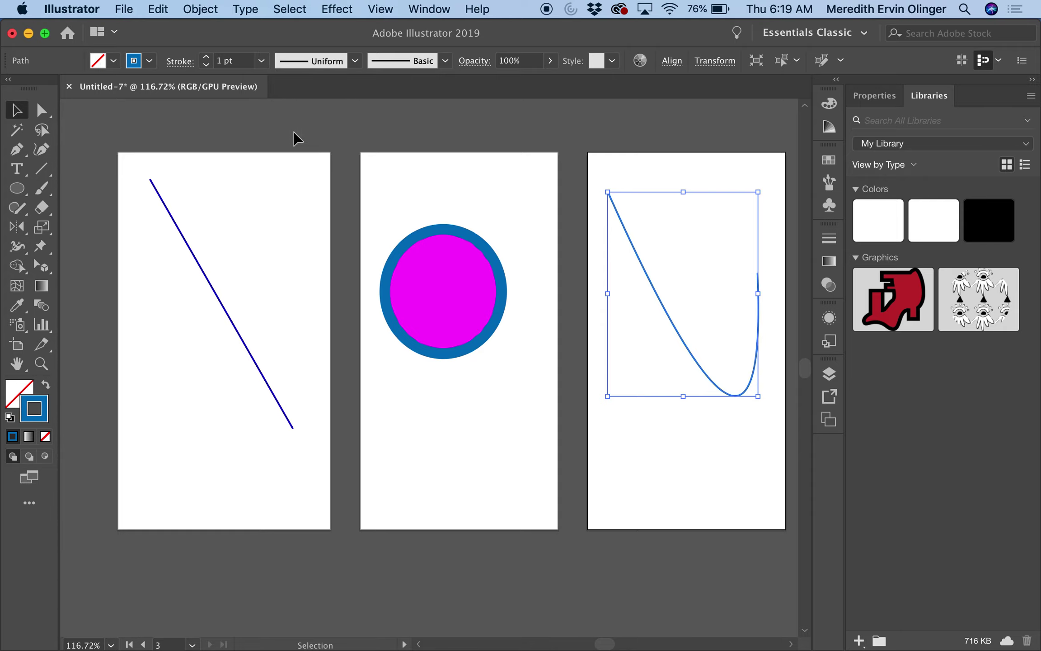
left_click(409, 121)
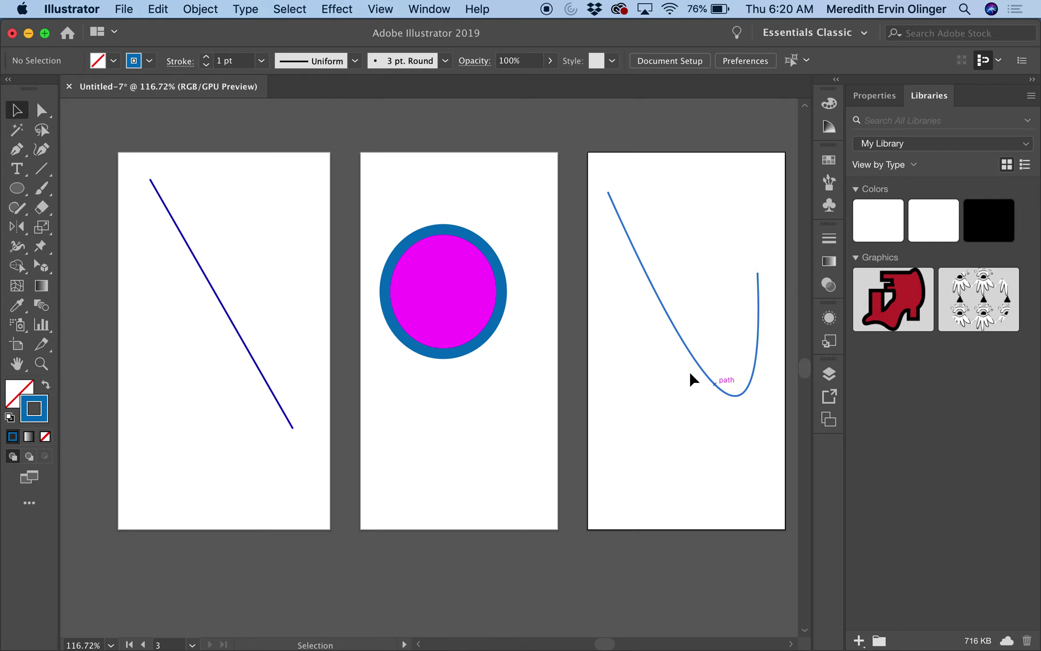
Add an anchor point partway down the curve's long left side
left_click(43, 114)
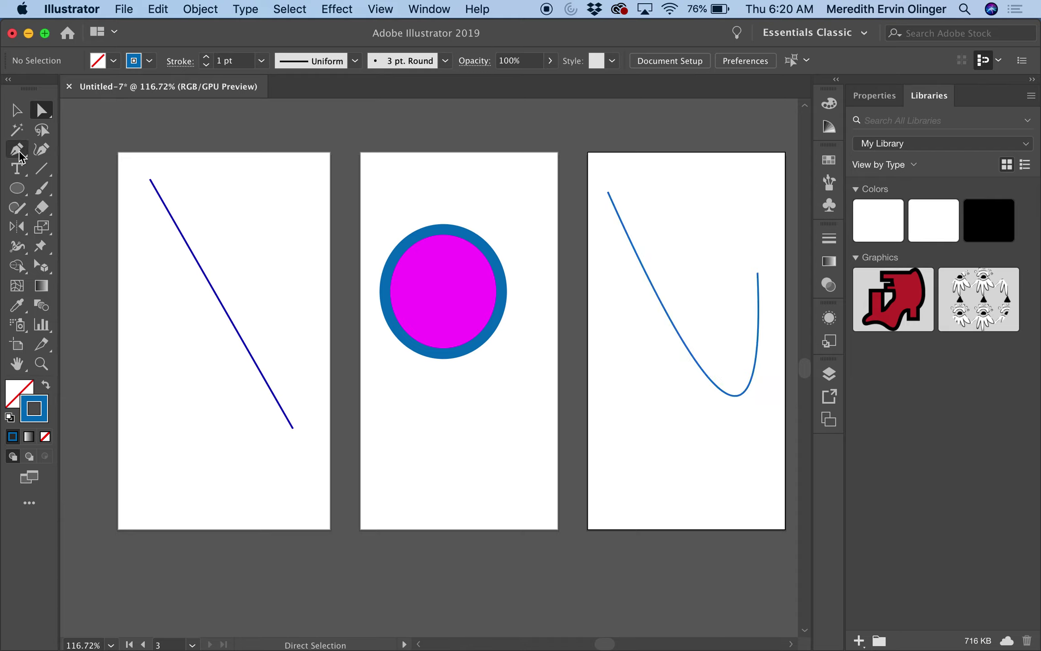
left_click_drag(18, 153, 82, 171)
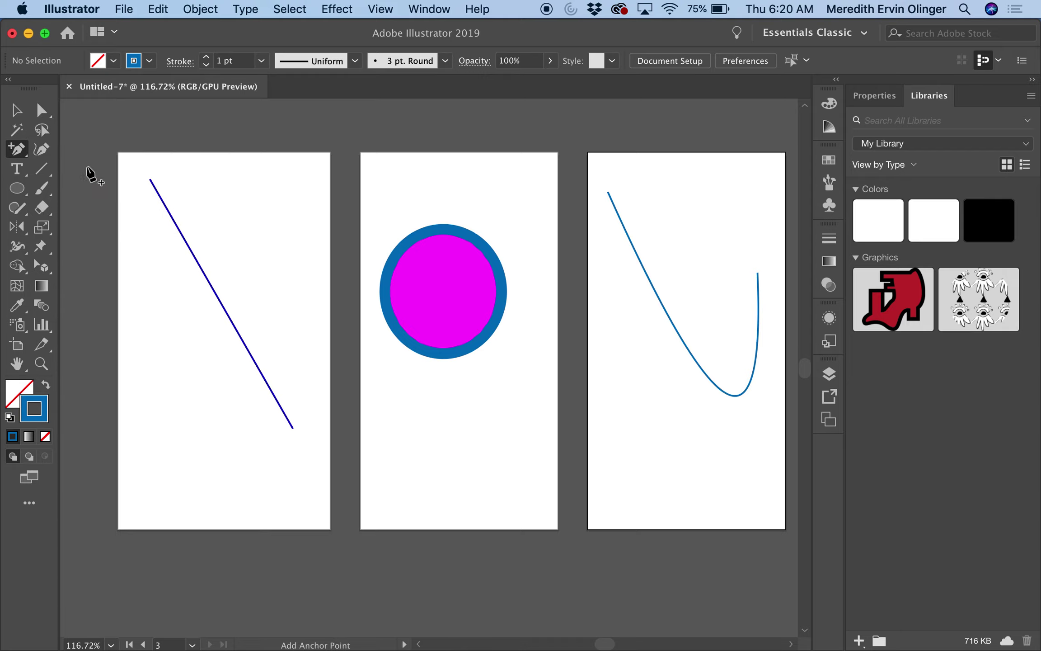
left_click(652, 283)
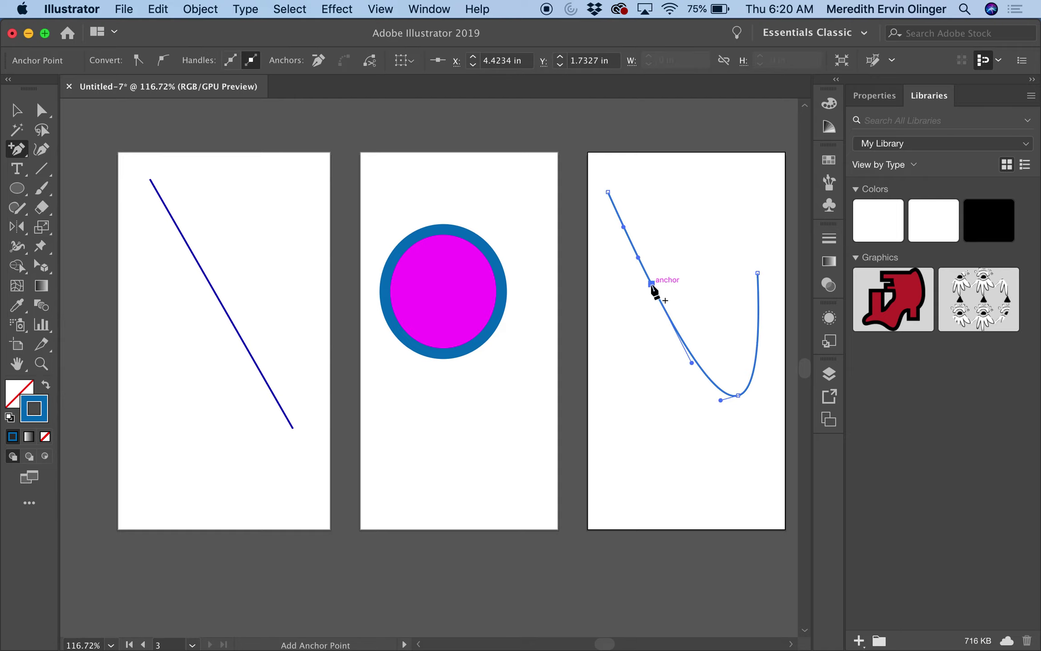
Bend the curve's left side into an S shape with the added anchor's handles, and sharpen the lowest point by moving its handle
left_click(47, 121)
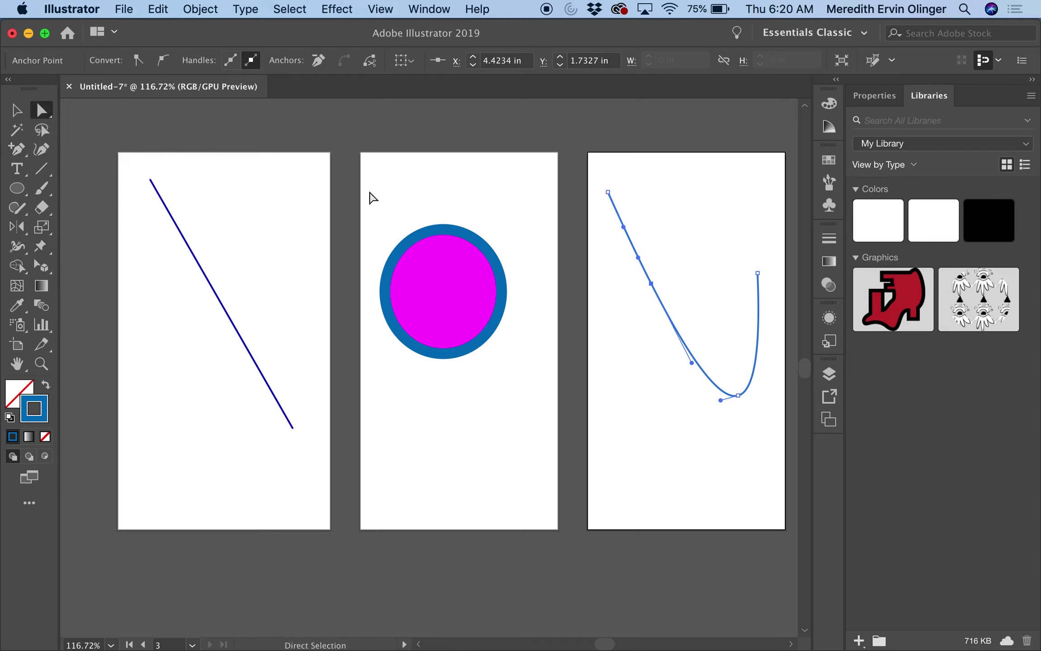
left_click_drag(691, 362, 635, 319)
left_click_drag(664, 258, 666, 213)
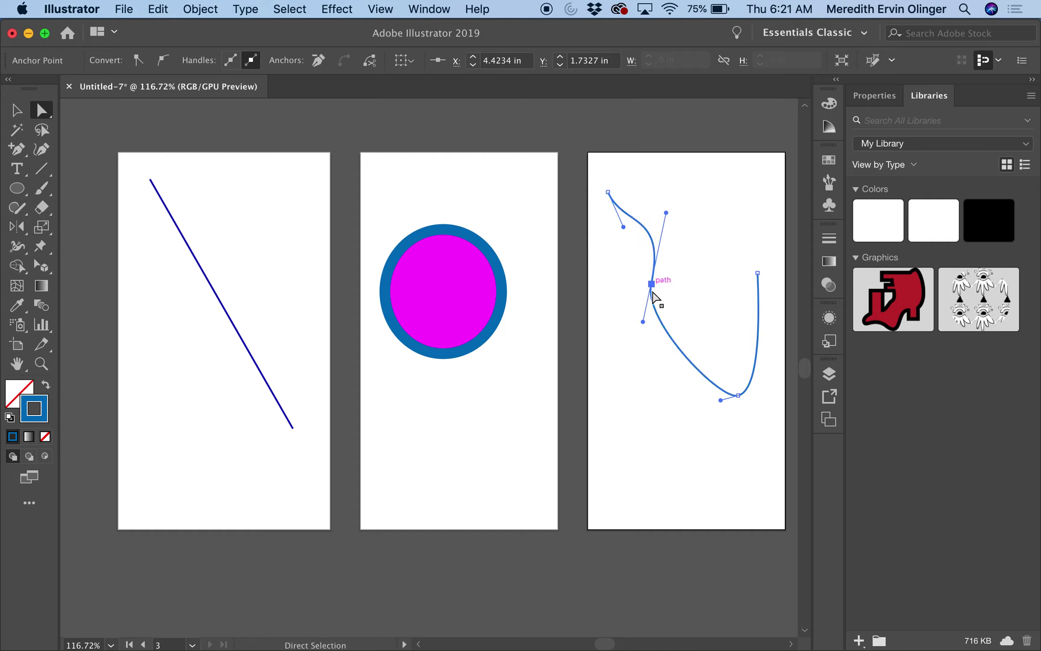
left_click_drag(643, 322, 601, 319)
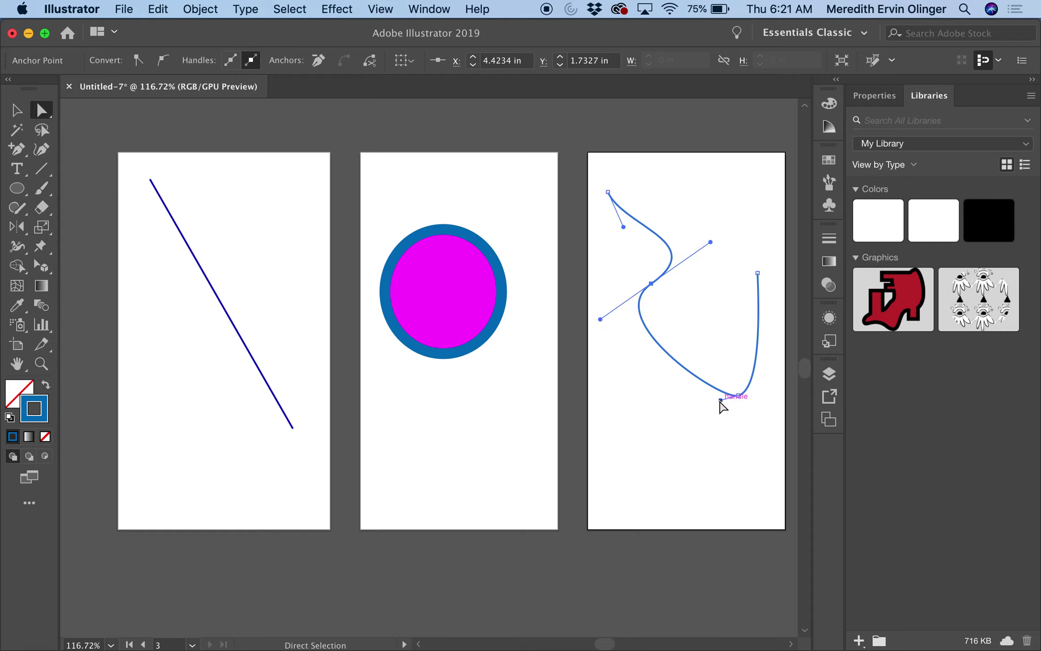
left_click_drag(720, 401, 740, 417)
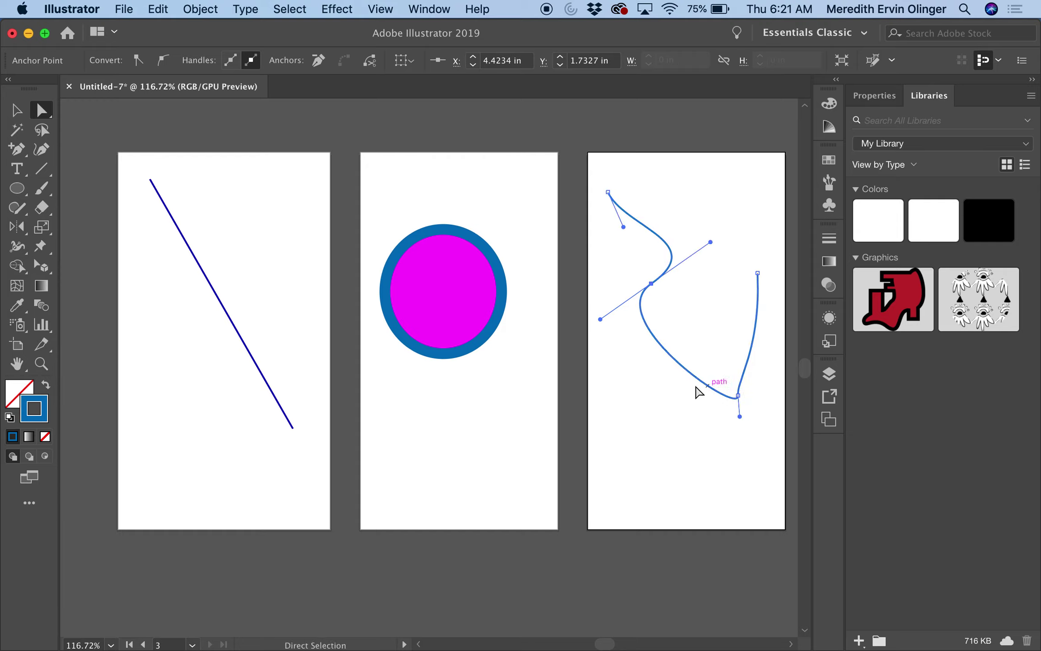
left_click(708, 256)
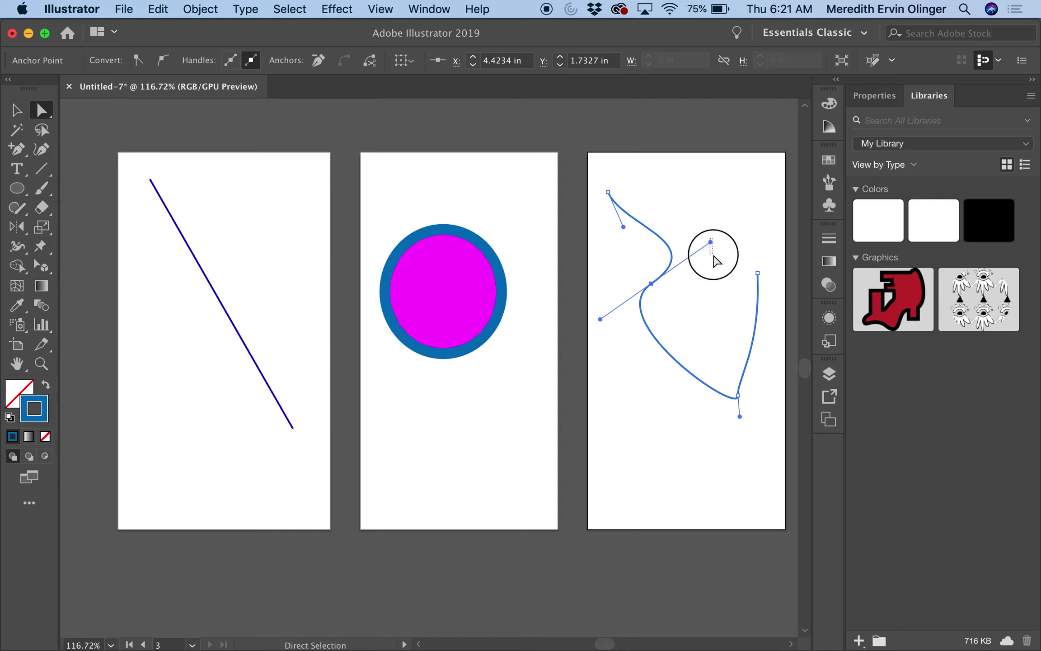
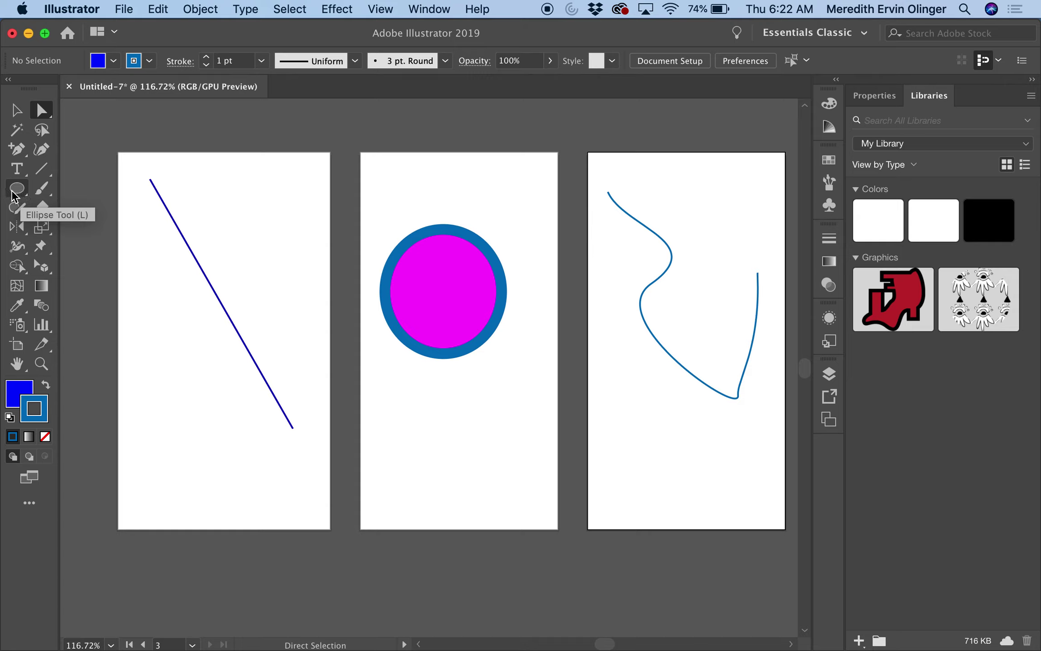
Draw three overlapping blue ellipses stacked like a snowman over the curve: small at the top, medium in the middle and large at the bottom
left_click(19, 190)
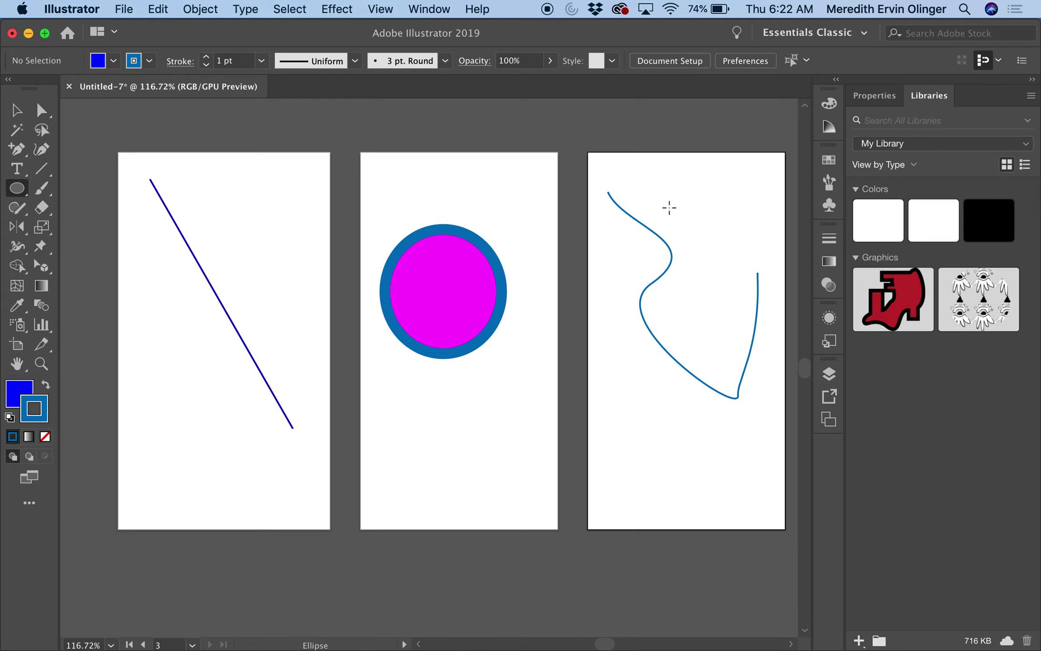
left_click_drag(676, 186, 621, 253)
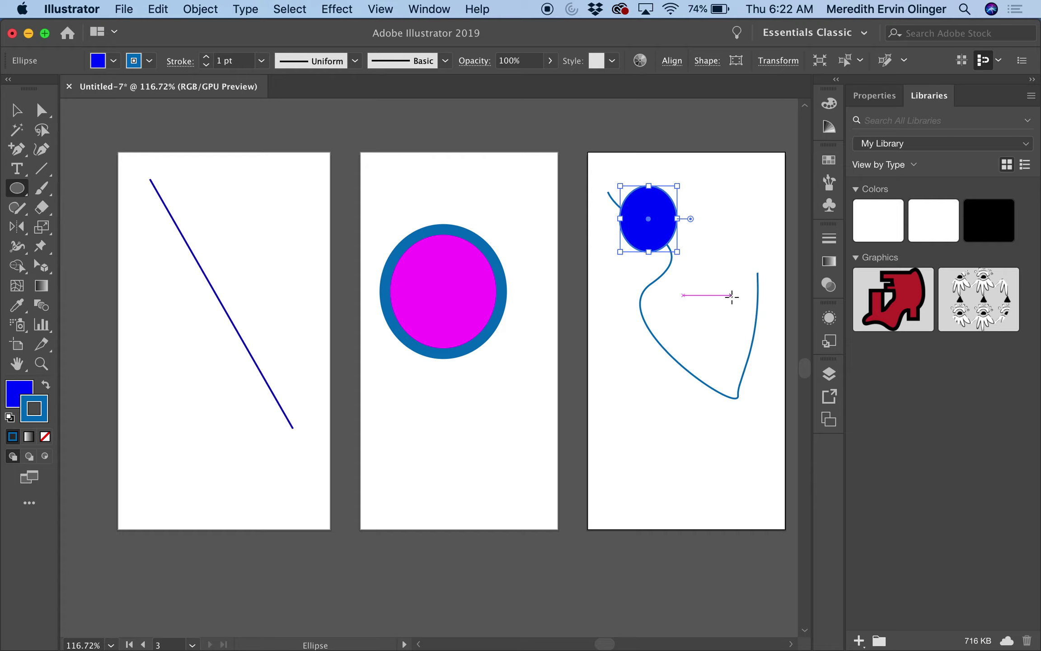
left_click_drag(729, 298, 618, 410)
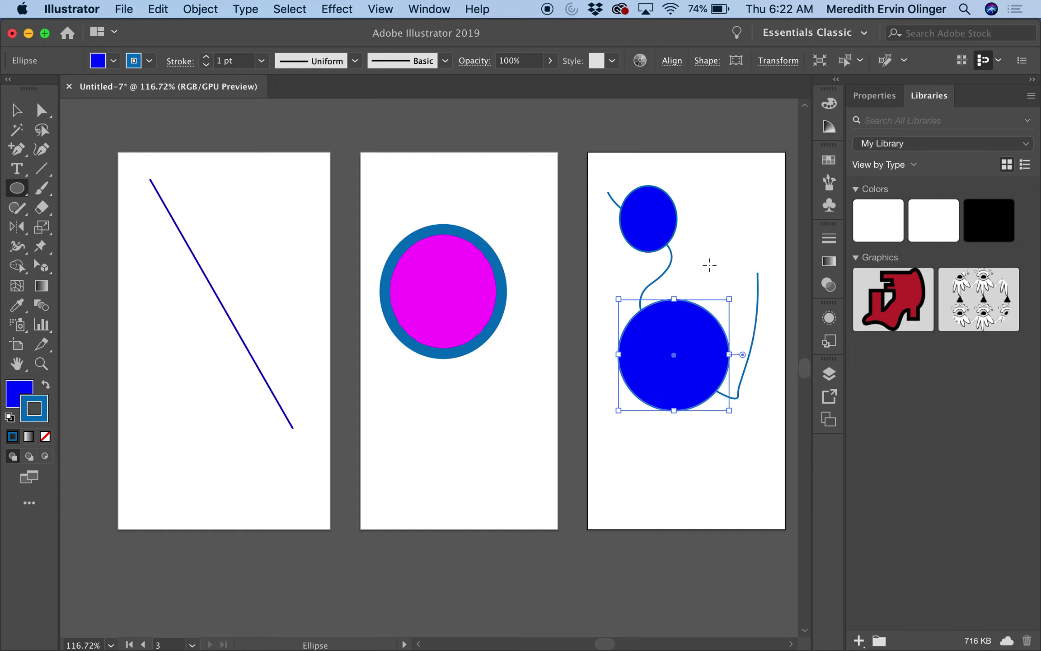
left_click_drag(722, 229, 636, 314)
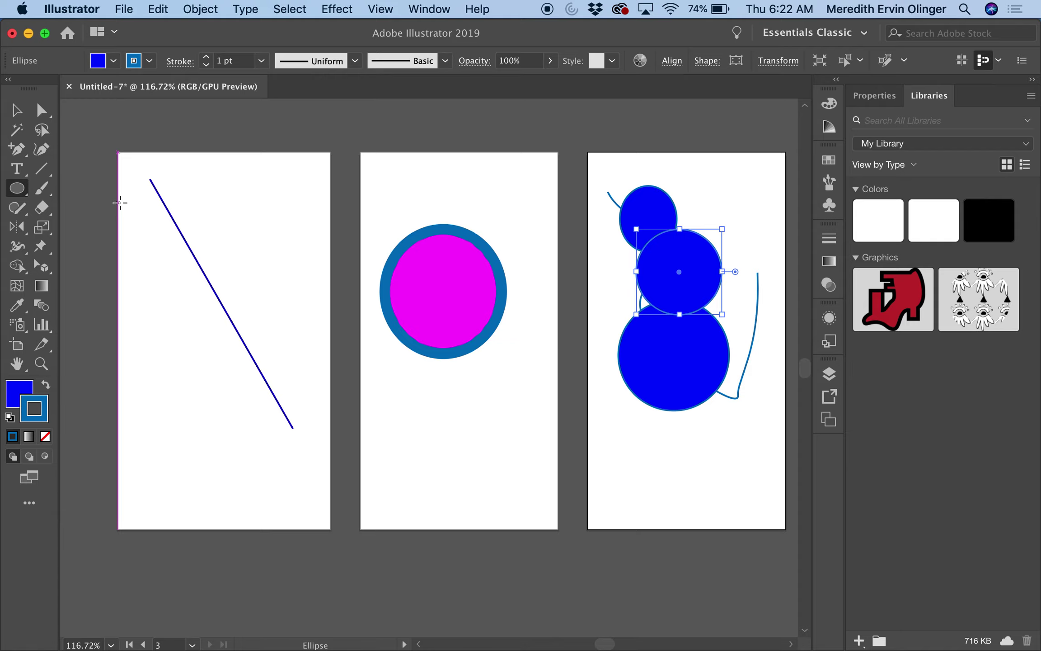
Select the three overlapping blue ellipses and merge them into one shape with the Shape Builder tool
left_click(18, 116)
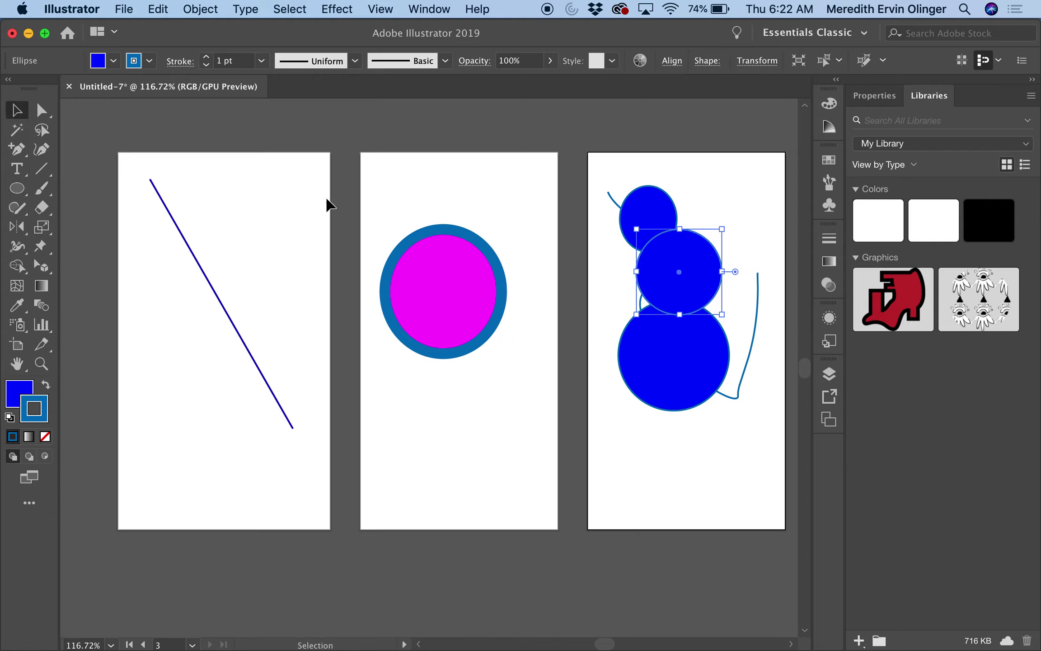
left_click(415, 115)
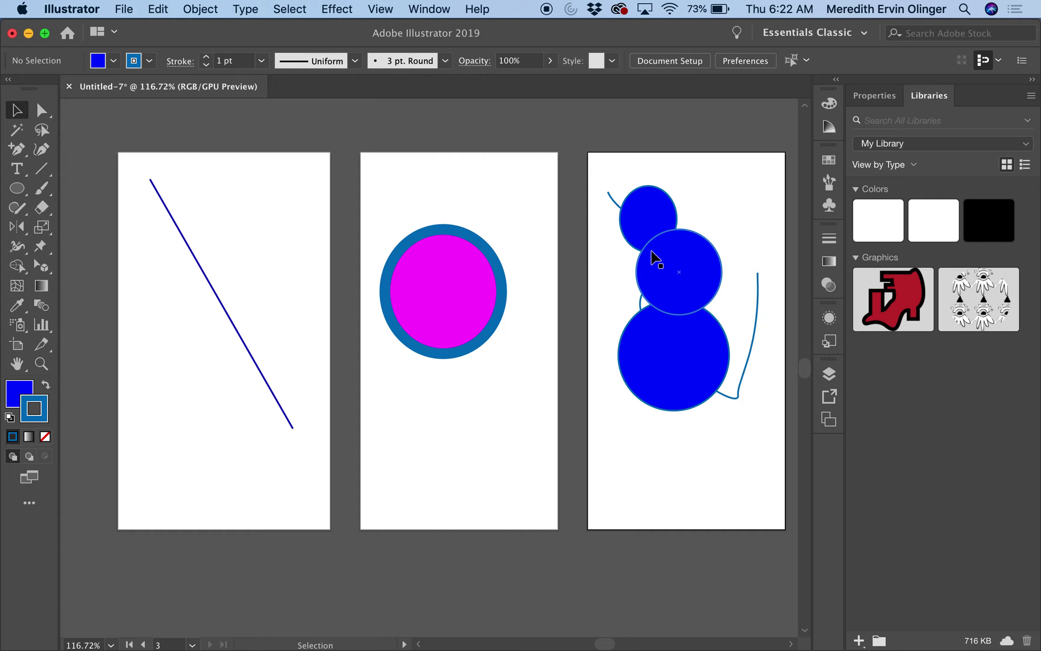
left_click(653, 224)
left_click(690, 281, "shift")
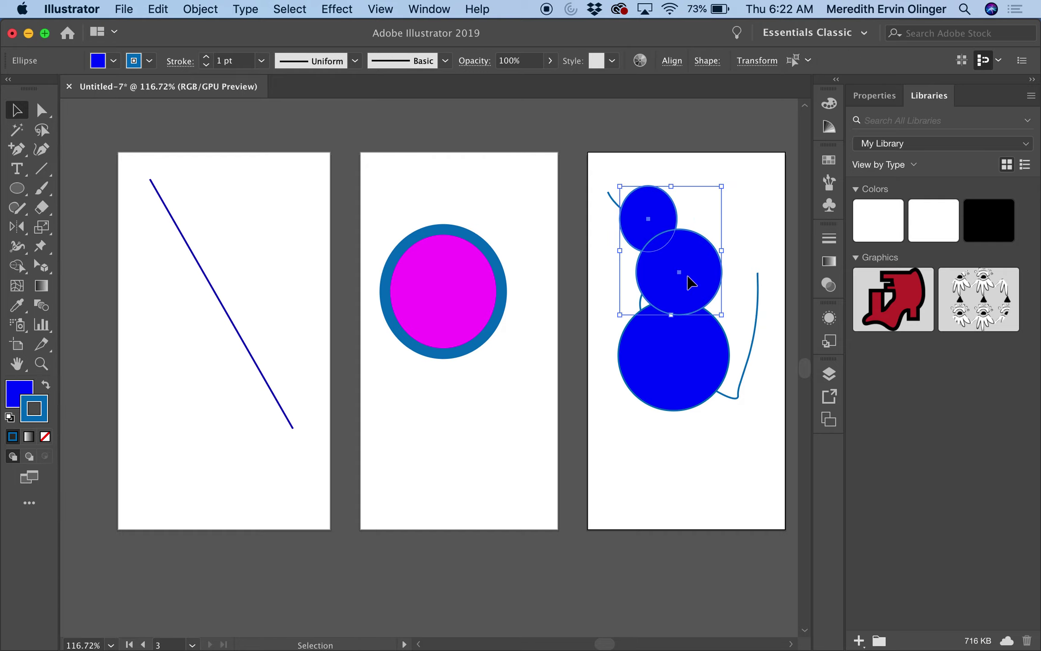
left_click(689, 361, "shift")
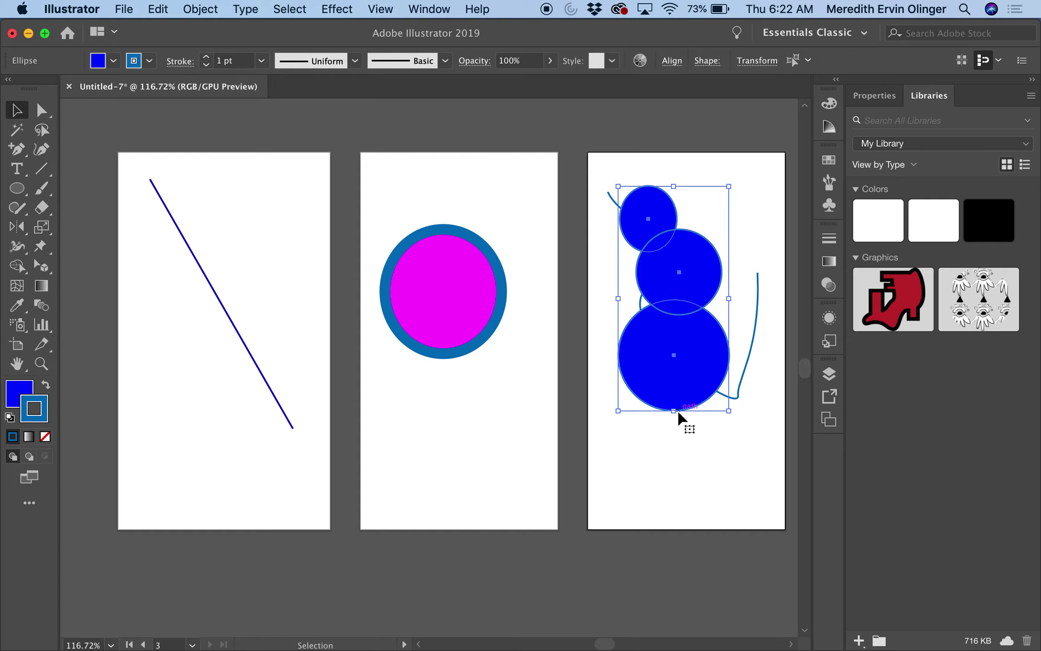
left_click(18, 267)
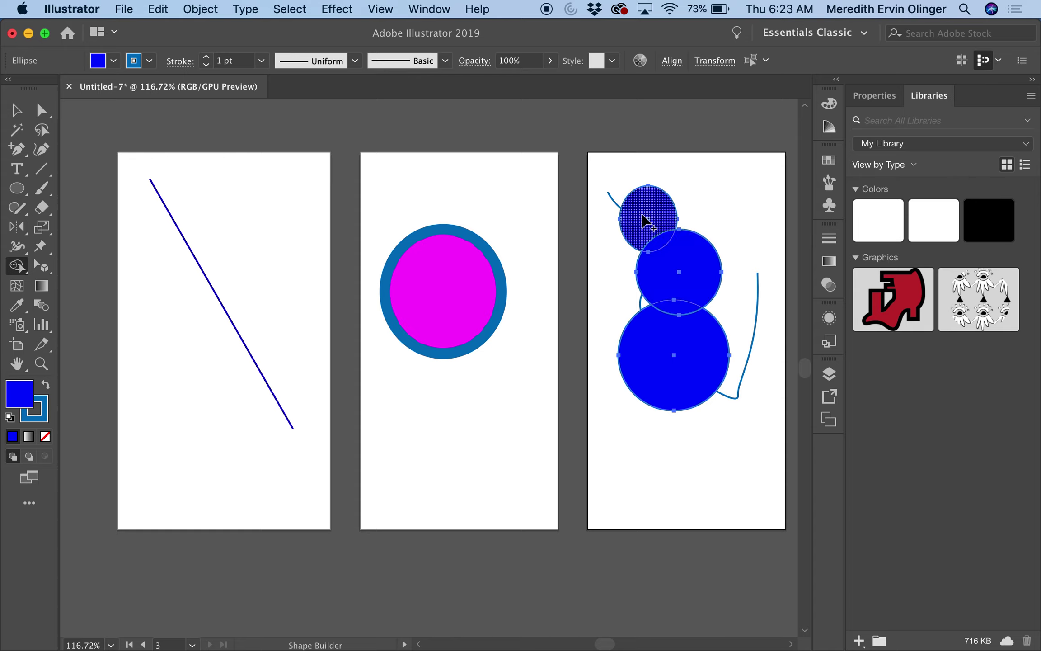
mouse_move(643, 217)
left_mouse_down()
mouse_move(675, 261)
mouse_move(675, 345)
left_mouse_up()
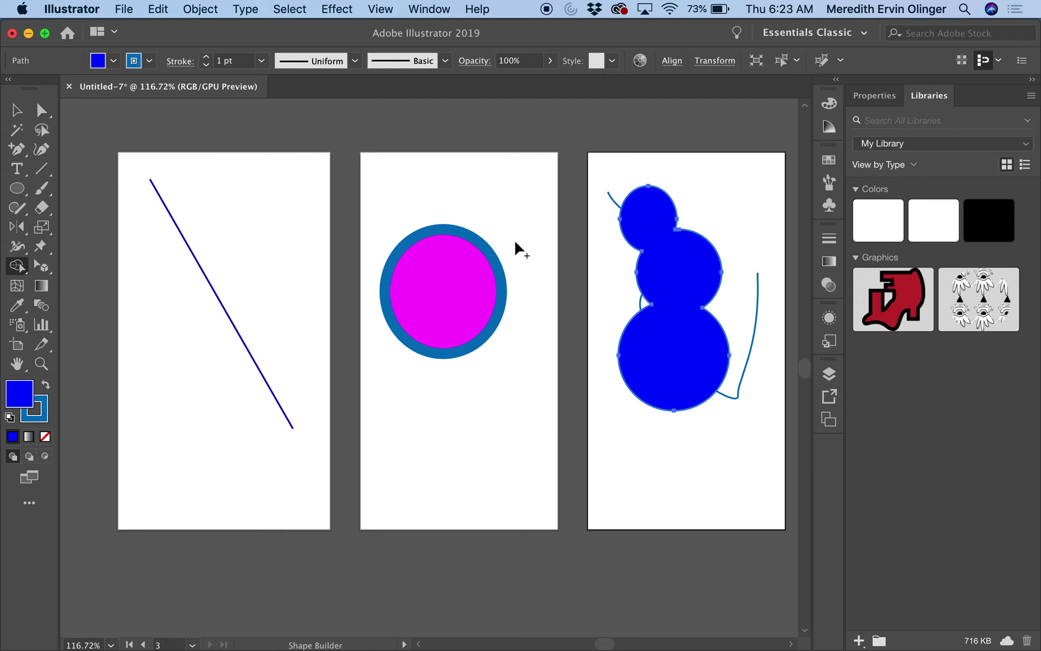
left_click(114, 66)
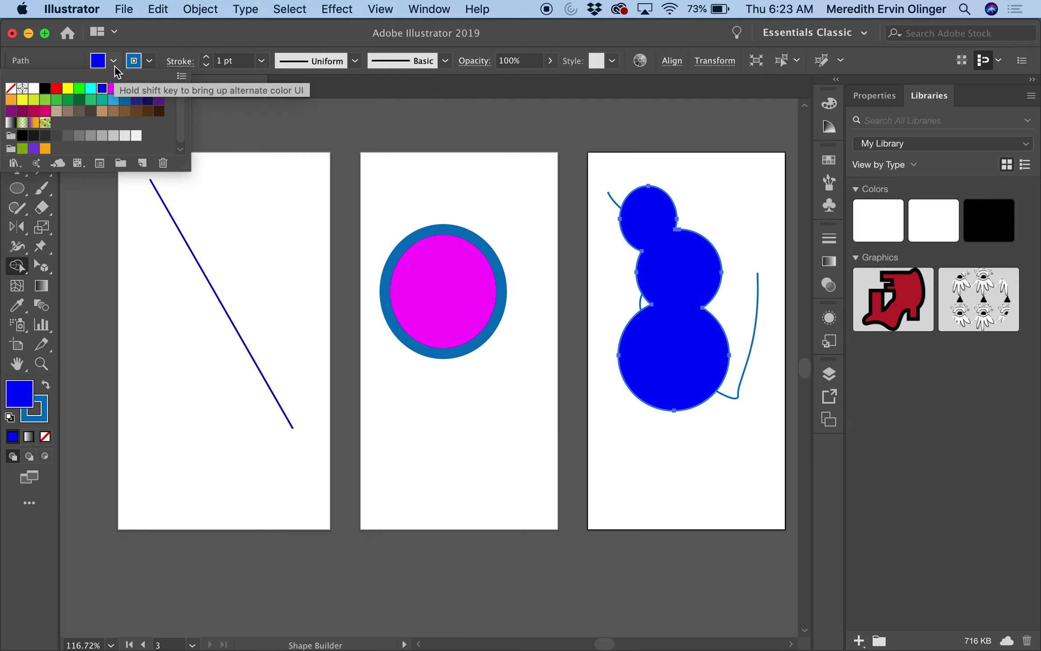
left_click(113, 87)
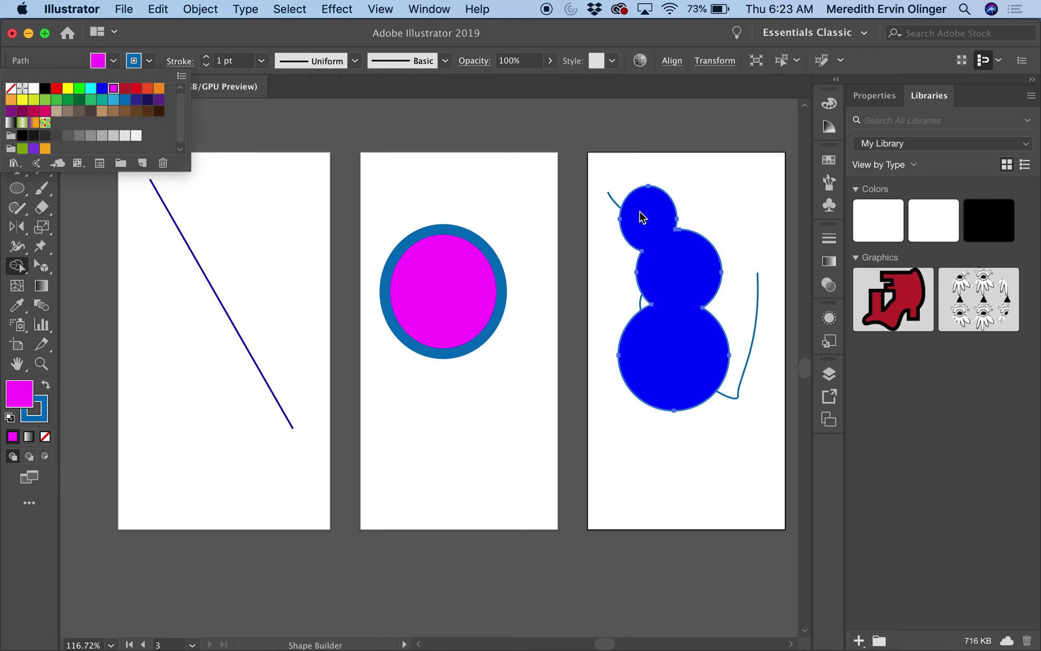
key("Escape")
Change the merged snowman shape's fill to magenta with the Selection tool active
key("v")
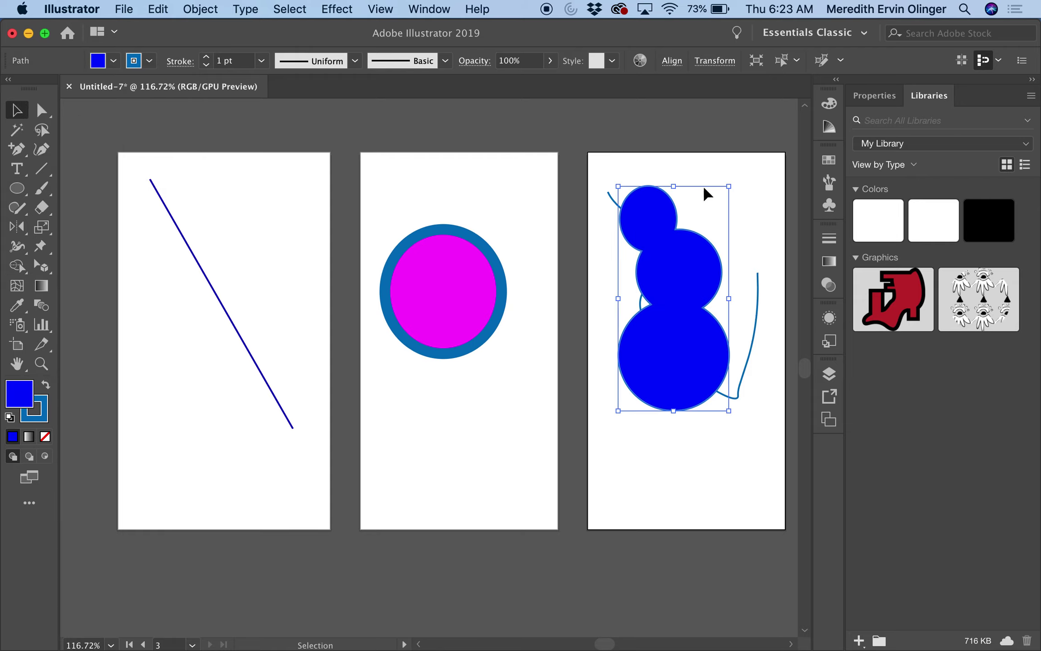
left_click(113, 60)
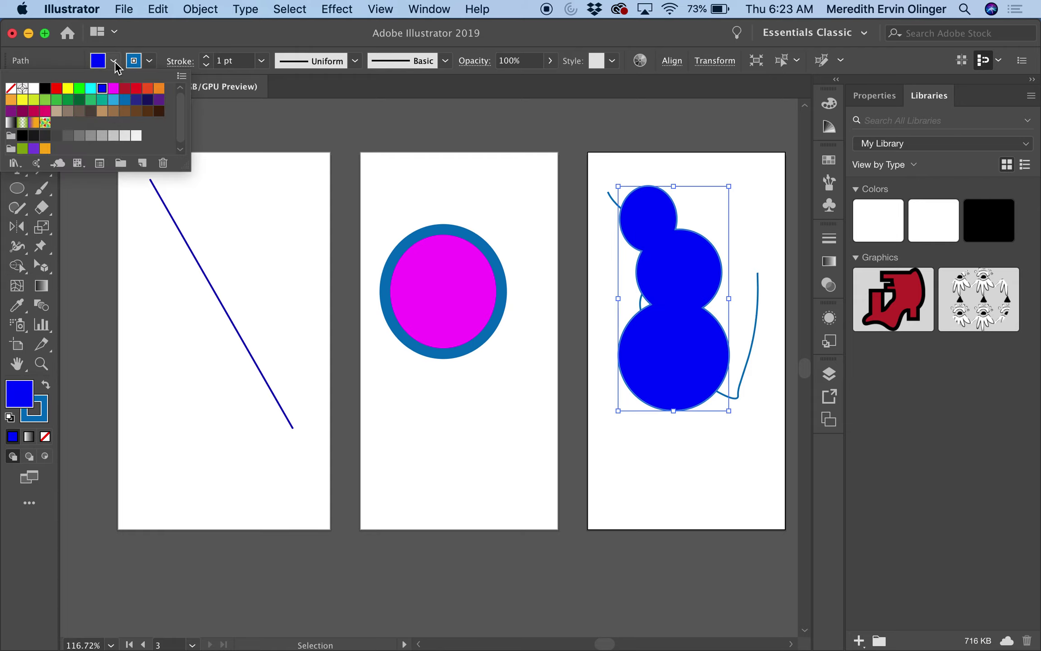
left_click(113, 88)
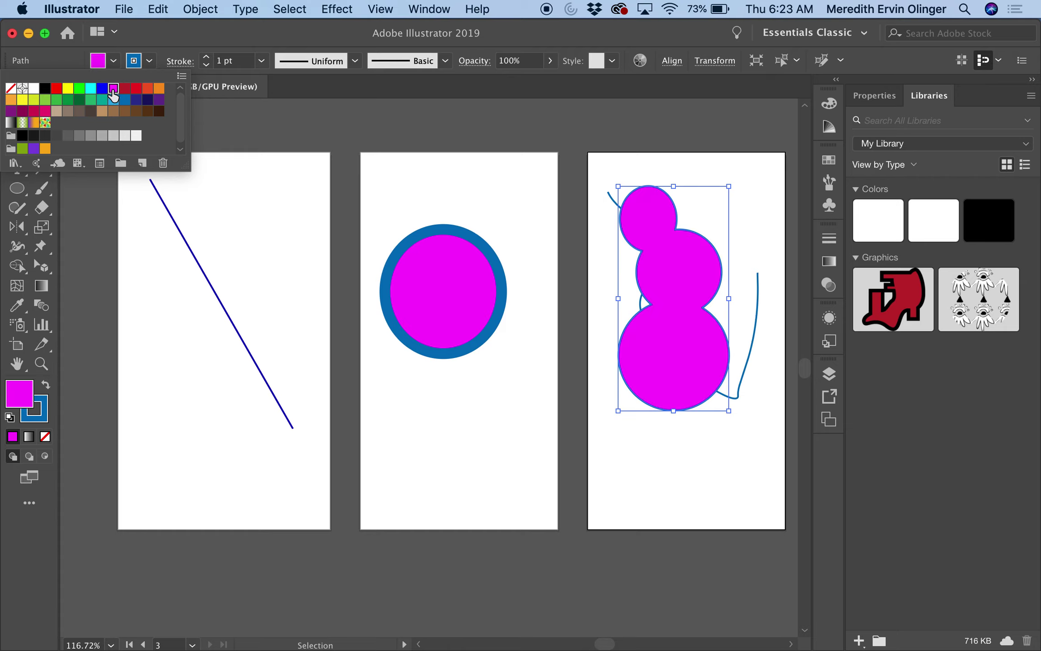
left_click(333, 121)
Scale the merged shape down and move it to the lower left of the third artboard
left_click_drag(729, 186, 723, 208)
left_click_drag(701, 279, 683, 370)
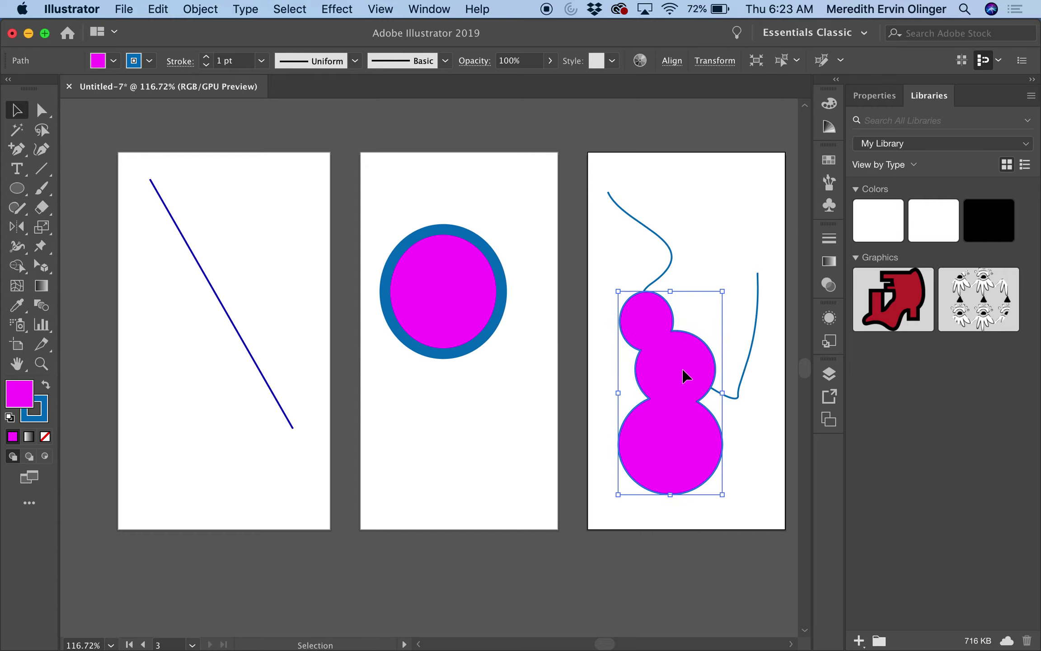
left_click_drag(720, 291, 692, 347)
left_click_drag(670, 408, 657, 415)
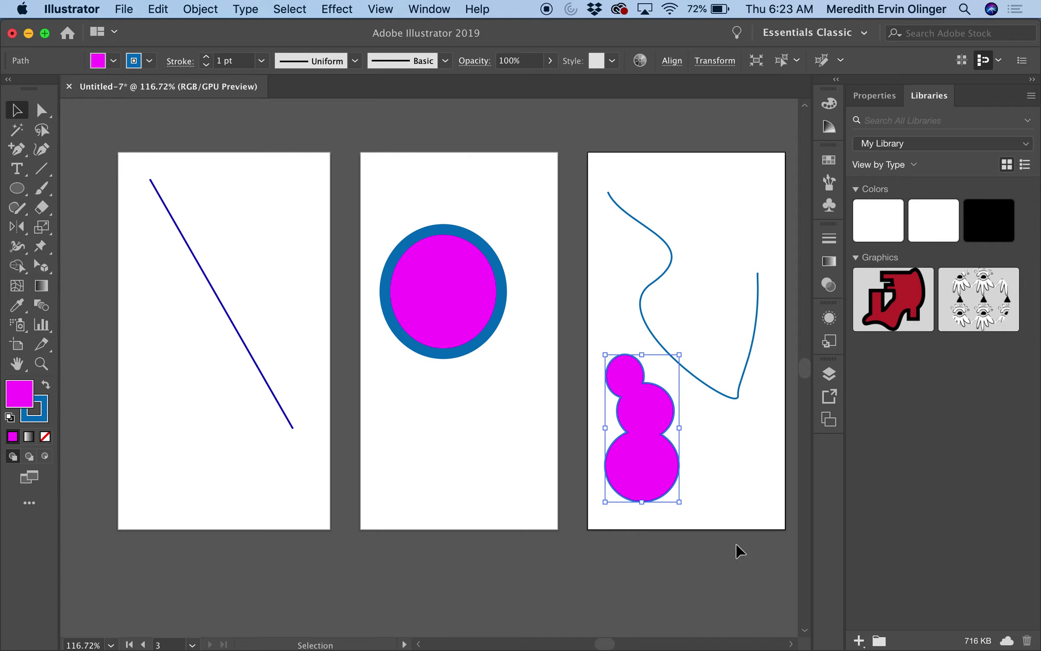